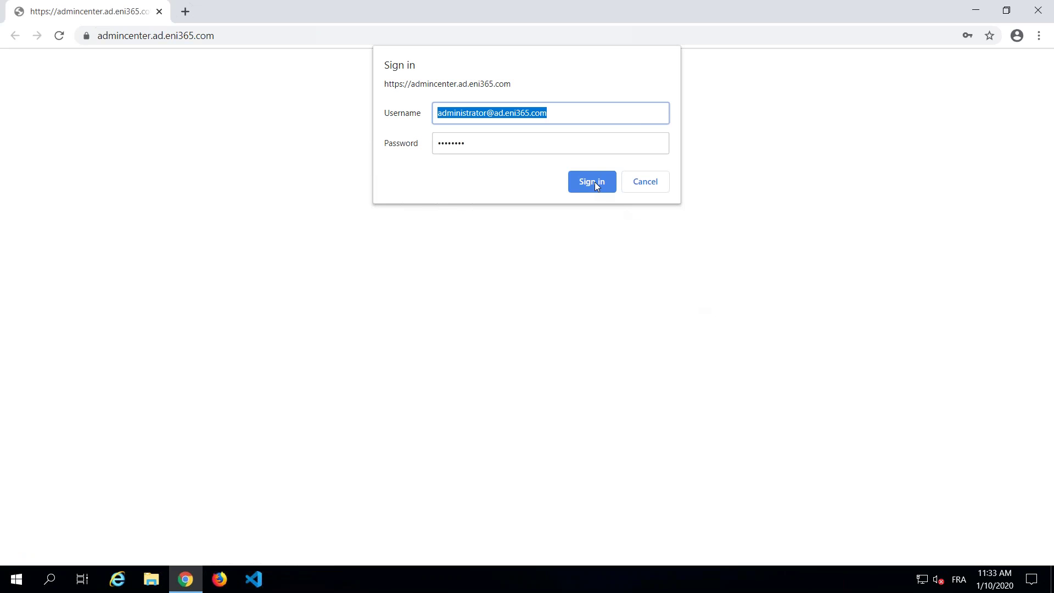
Step: Sign in with the saved administrator credentials and review the resource types available for adding a connection
{"action": "left_click", "coordinate": [596, 184]}
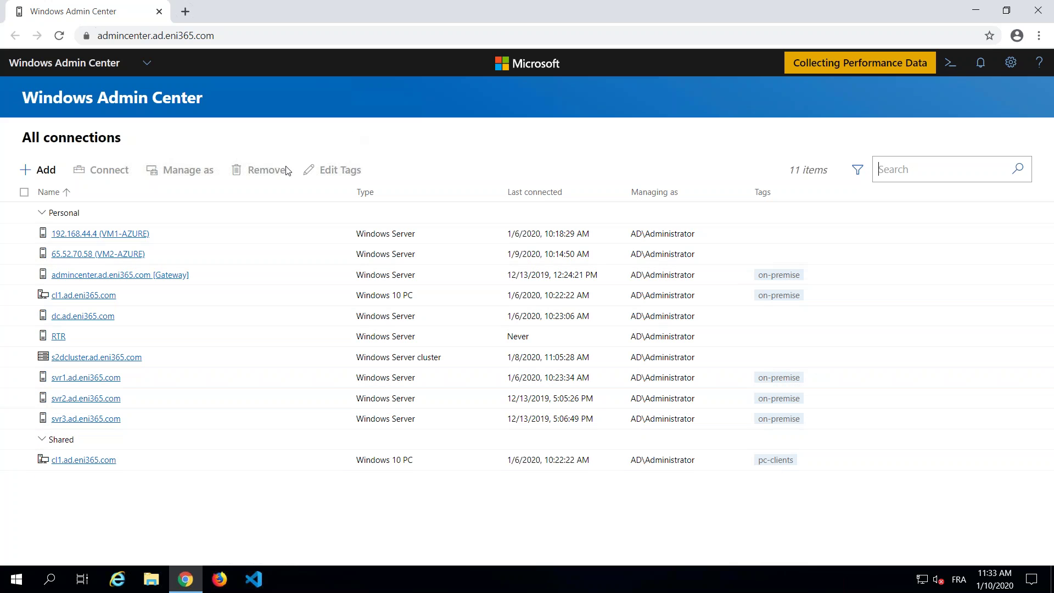
{"action": "left_click", "coordinate": [40, 174]}
{"action": "scroll", "coordinate": [571, 182], "scroll_direction": "down", "scroll_amount": 5}
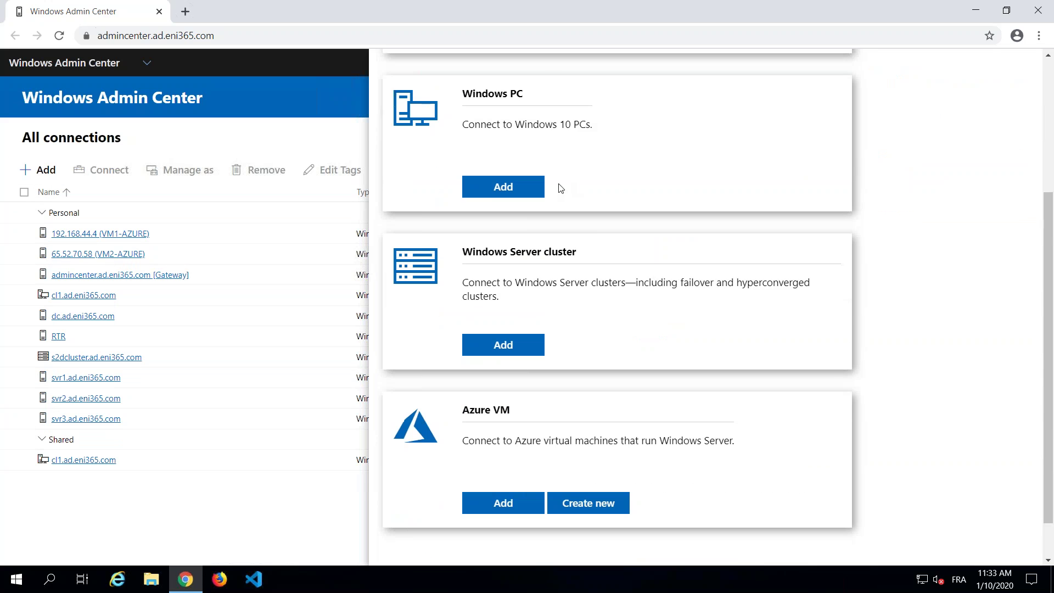
{"action": "scroll", "coordinate": [611, 351], "scroll_direction": "up", "scroll_amount": 5}
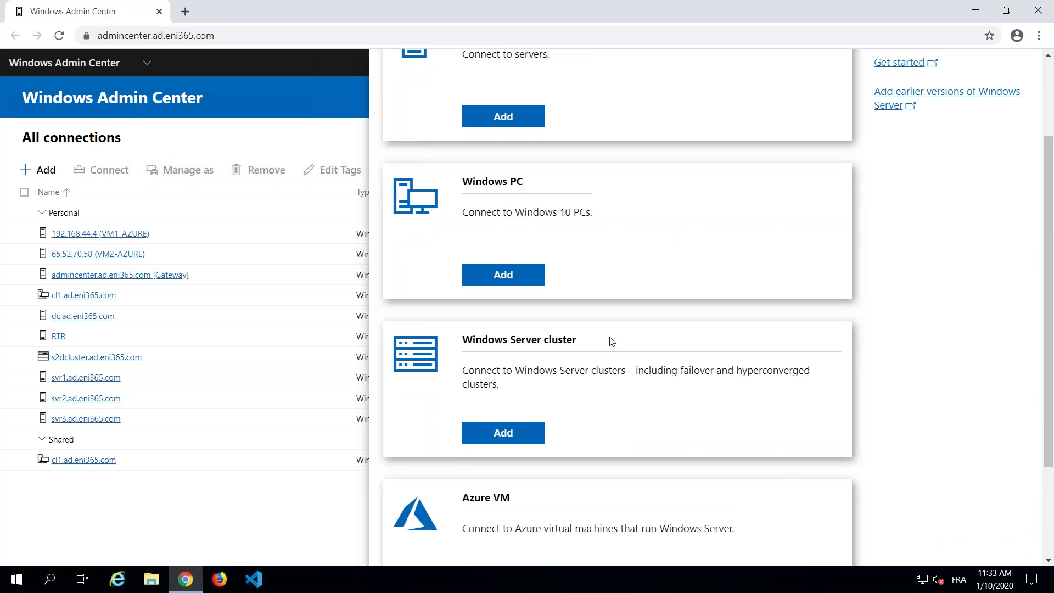
{"action": "left_click", "coordinate": [317, 101]}
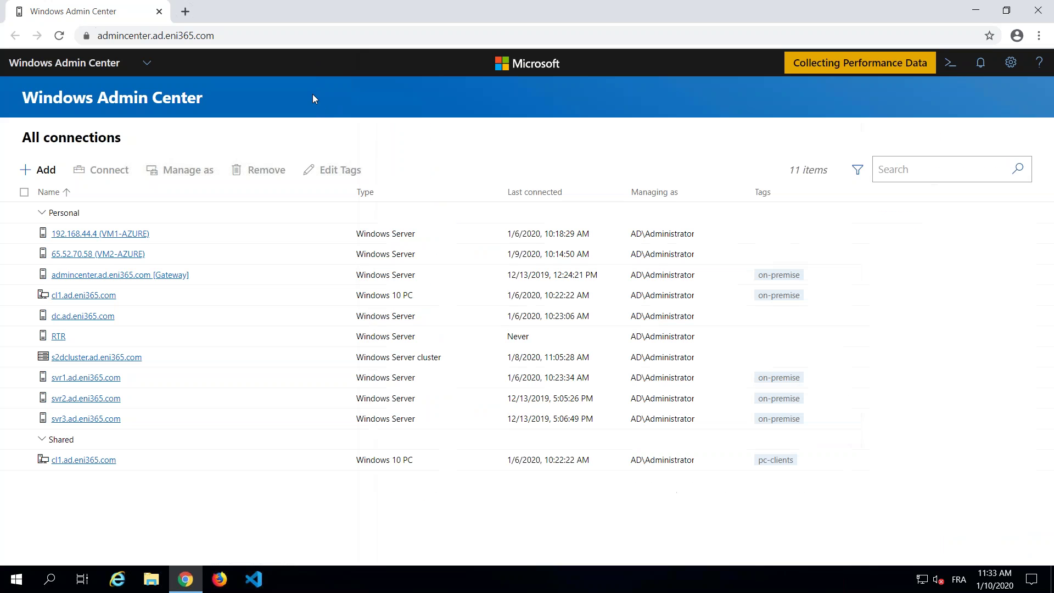
Step: Open the gateway's account settings and sign in to the Azure account
{"action": "left_click", "coordinate": [1012, 67]}
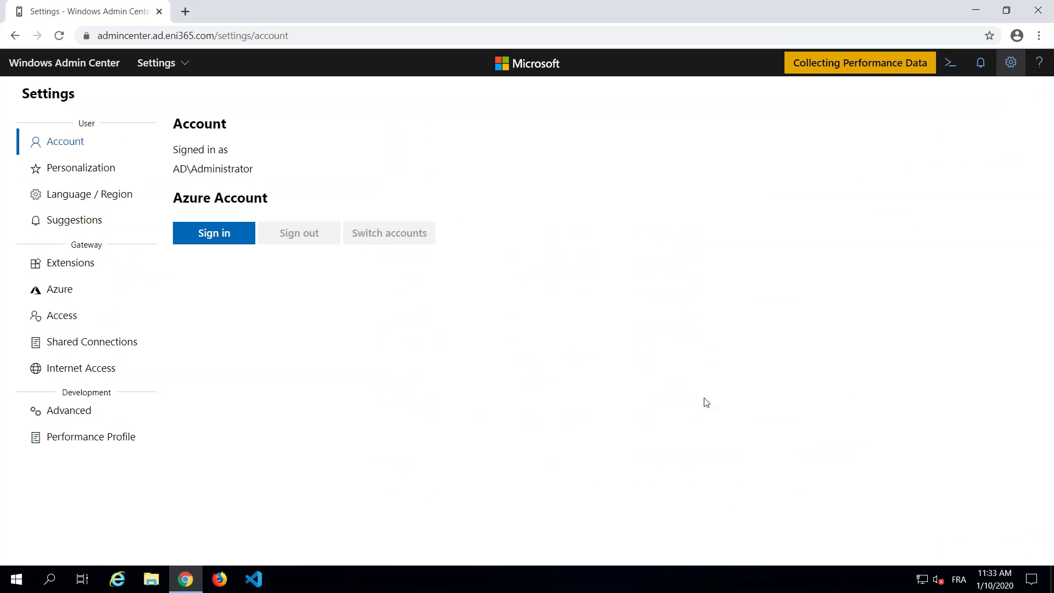
{"action": "left_click", "coordinate": [213, 235]}
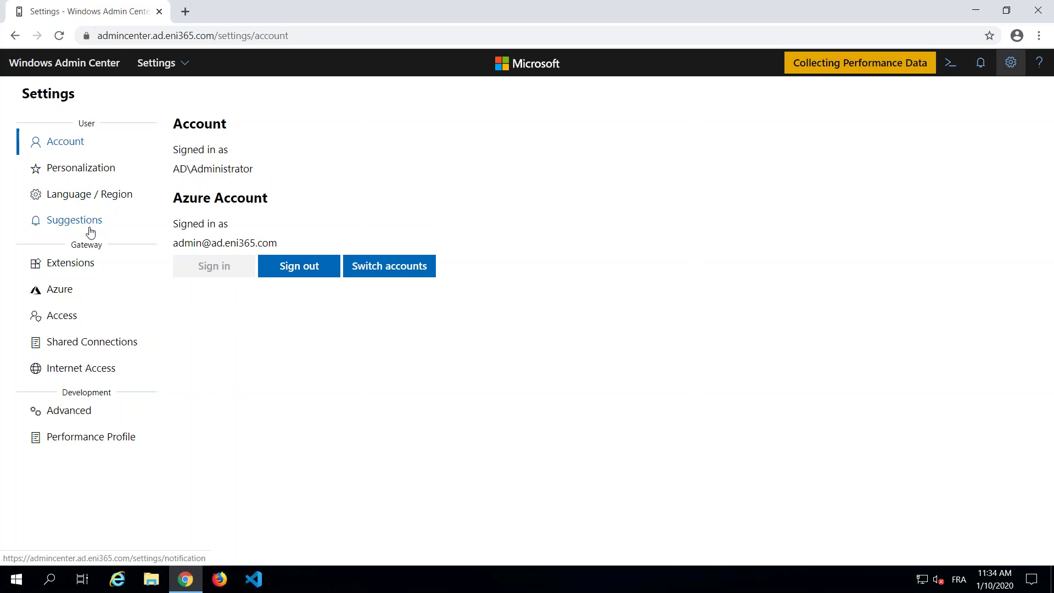
Step: Review the available extensions, including the details of DHCP (Preview), and the list of installed extensions
{"action": "left_click", "coordinate": [70, 265]}
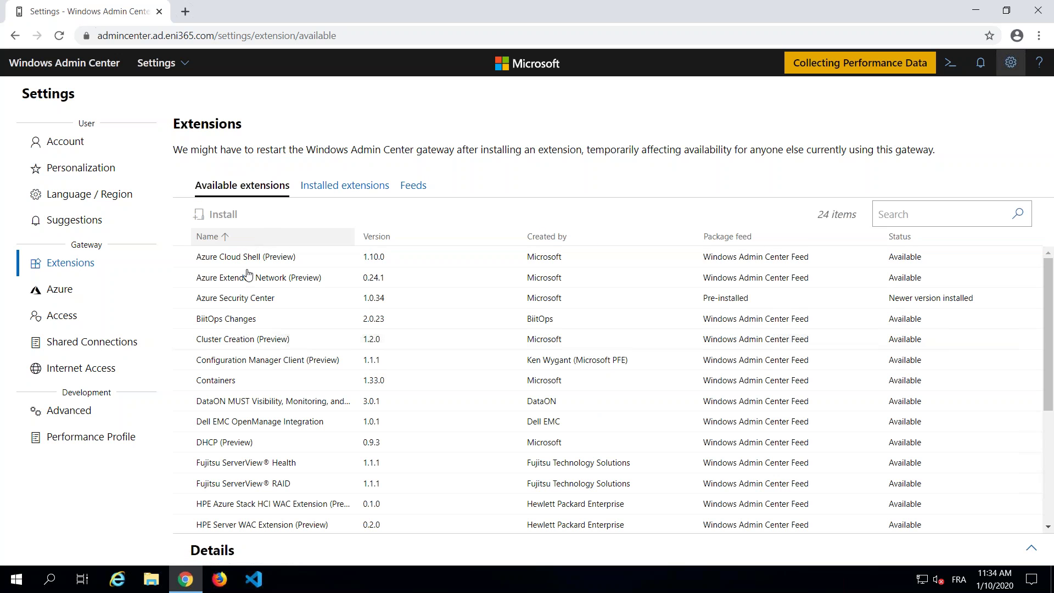
{"action": "scroll", "coordinate": [223, 384], "scroll_direction": "down", "scroll_amount": 1}
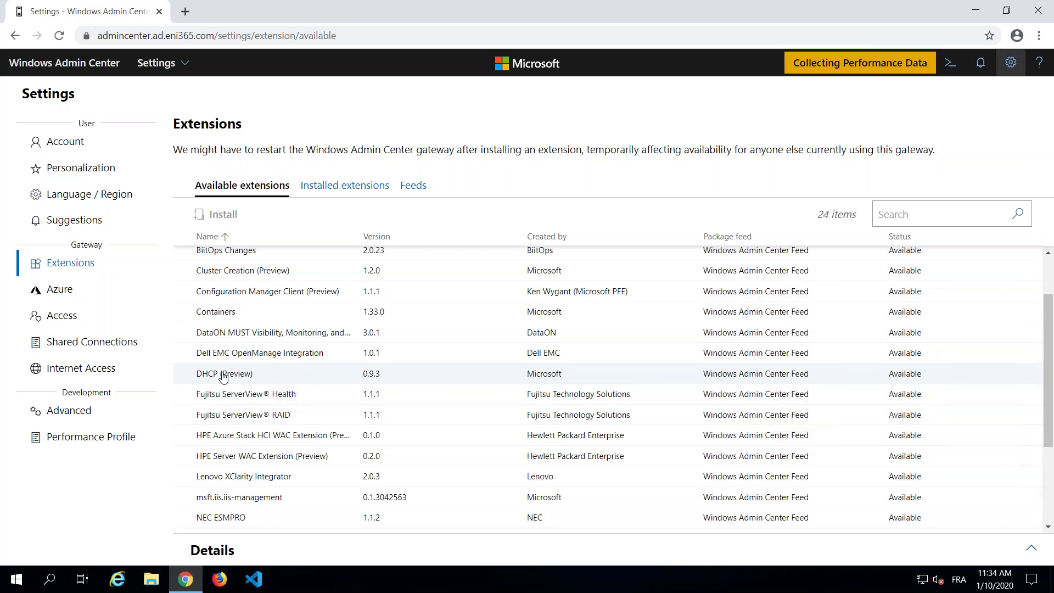
{"action": "left_click", "coordinate": [222, 375]}
{"action": "scroll", "coordinate": [318, 464], "scroll_direction": "down", "scroll_amount": 2}
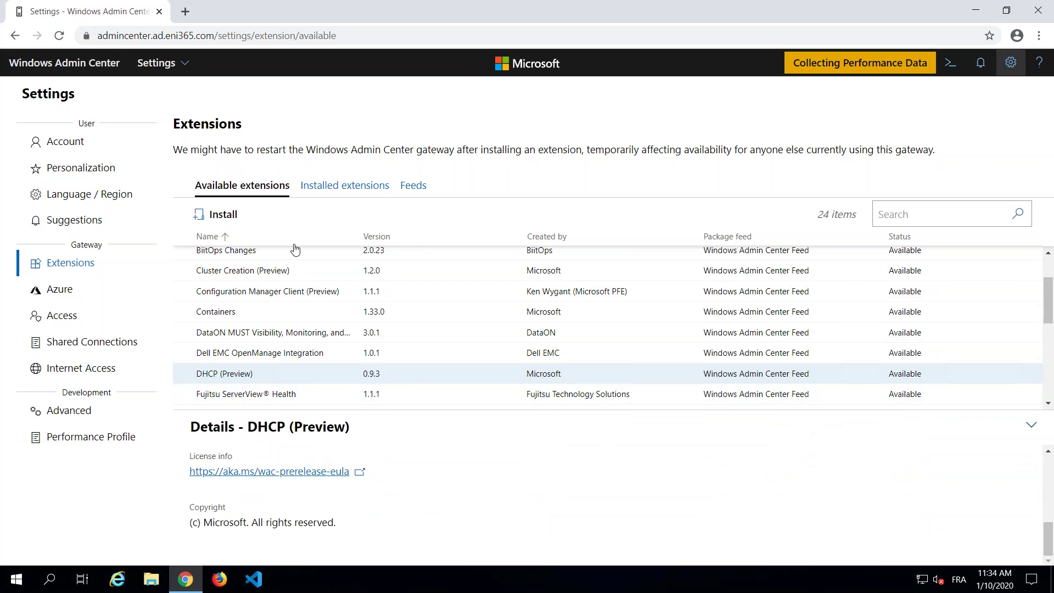
{"action": "scroll", "coordinate": [294, 251], "scroll_direction": "up", "scroll_amount": 1}
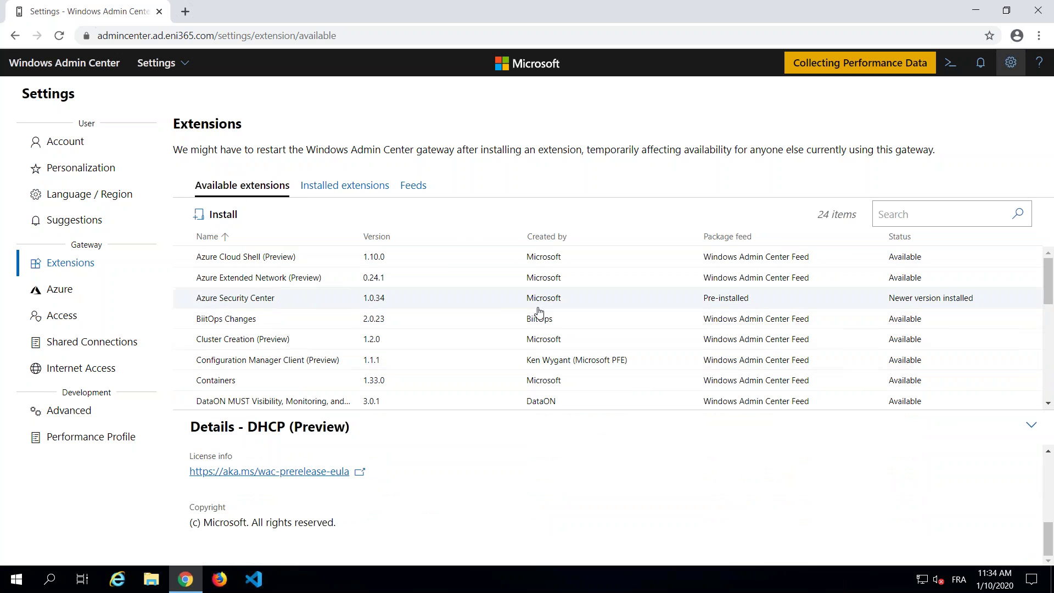
{"action": "left_click", "coordinate": [362, 192]}
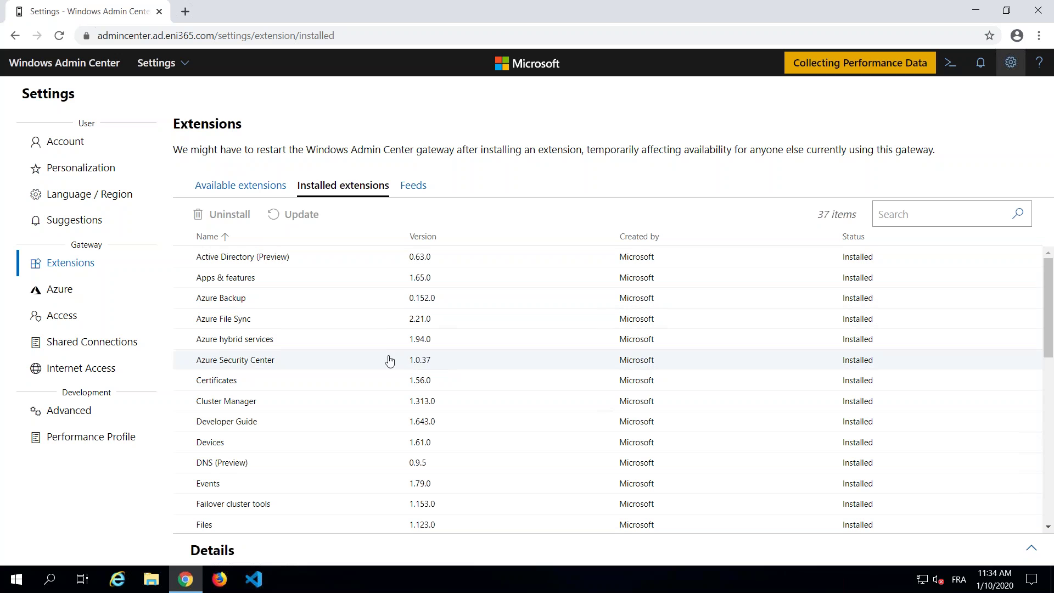
Step: Review the gateway's Access, Shared Connections and Internet Access settings and the Advanced development settings
{"action": "left_click", "coordinate": [53, 322]}
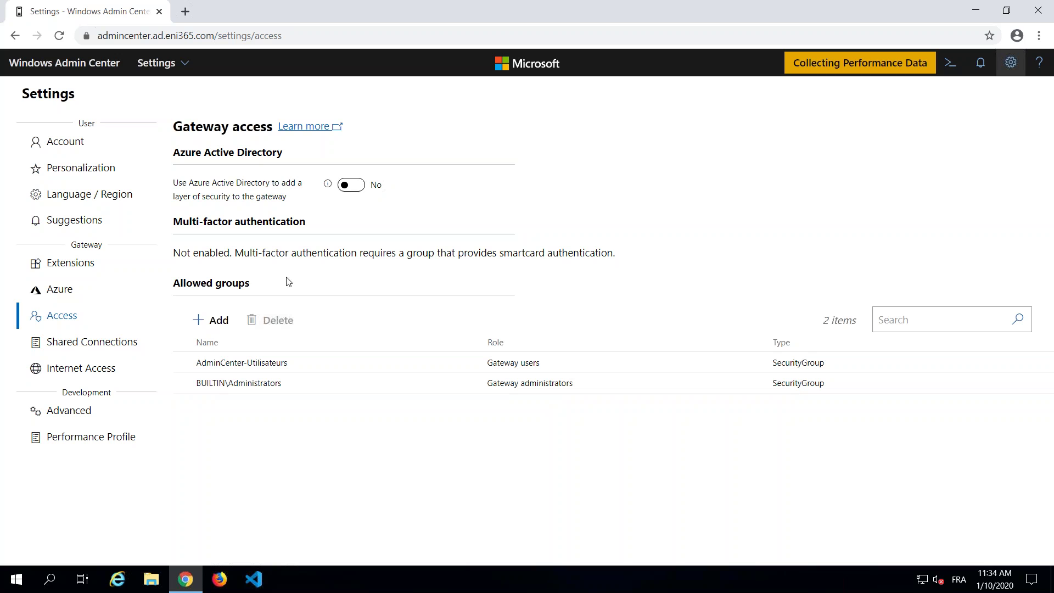
{"action": "left_click", "coordinate": [64, 346]}
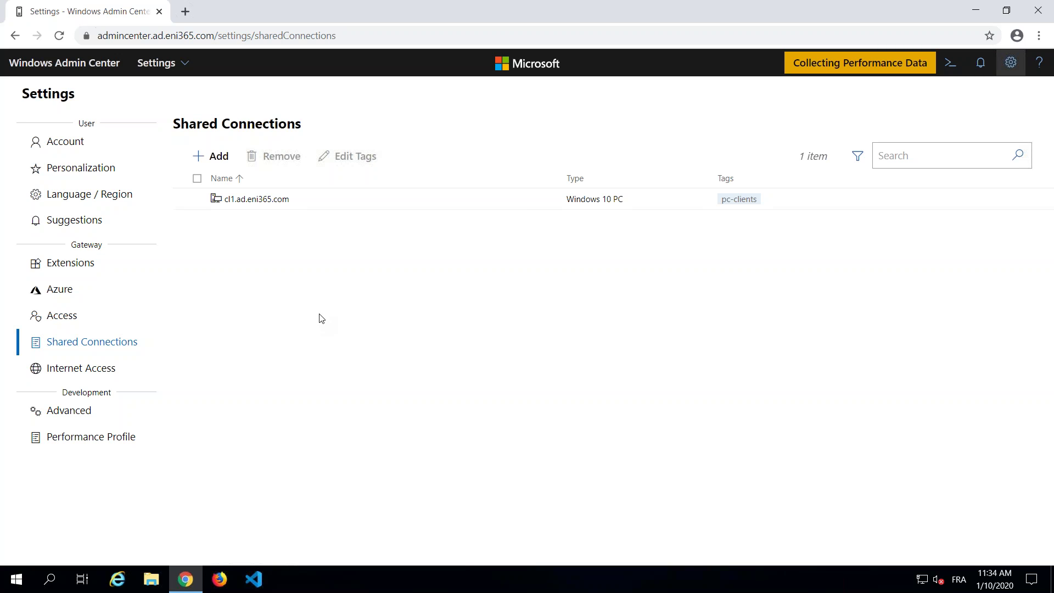
{"action": "left_click", "coordinate": [81, 369]}
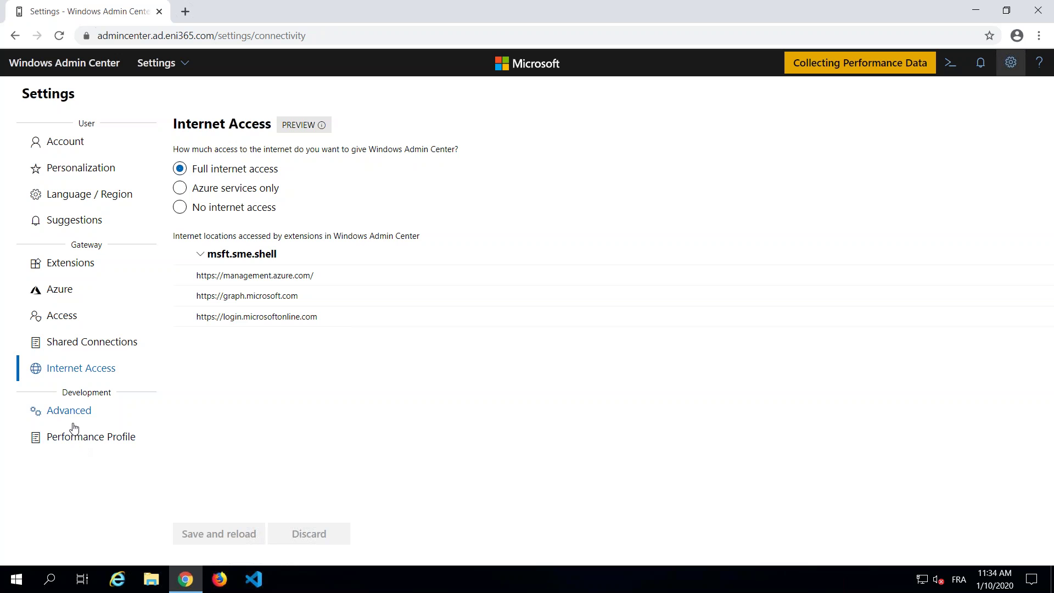
{"action": "left_click", "coordinate": [68, 413]}
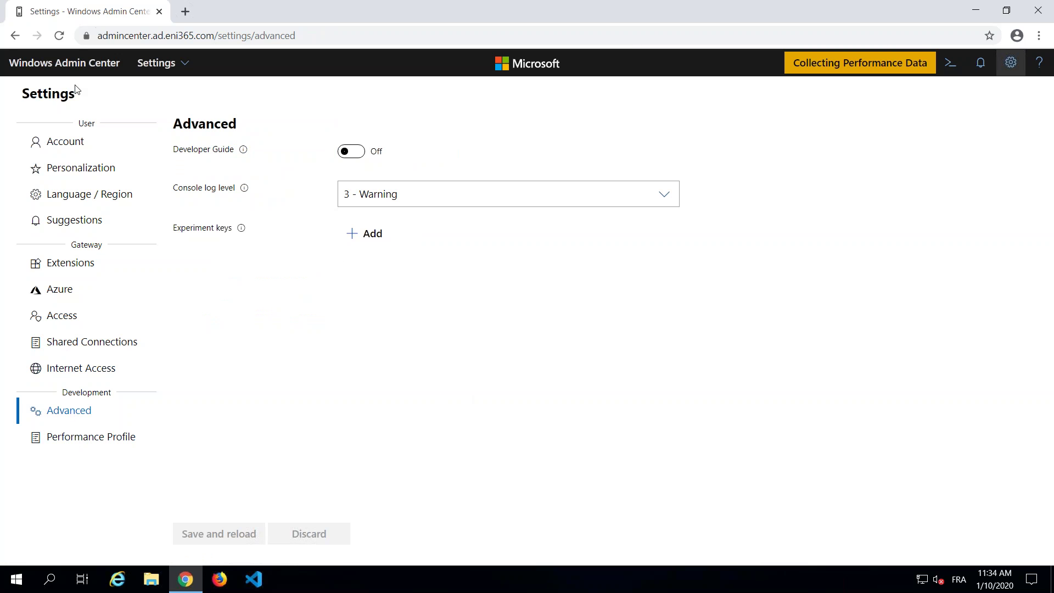
Step: Return to all connections, switch to the Server Manager solution and connect to the server dc.ad.eni365.com
{"action": "left_click", "coordinate": [66, 65]}
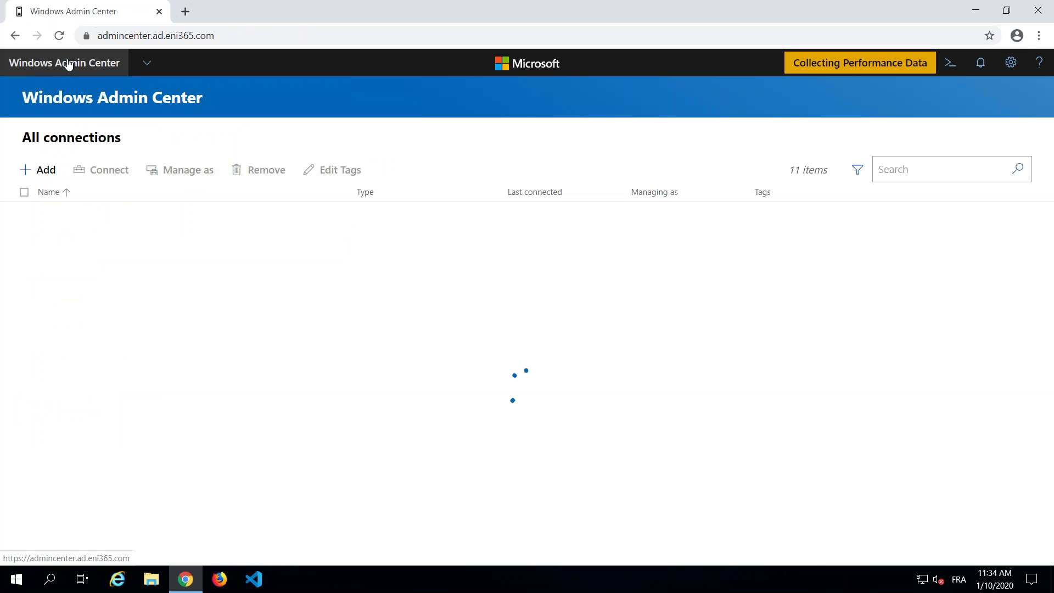
{"action": "left_click", "coordinate": [153, 67]}
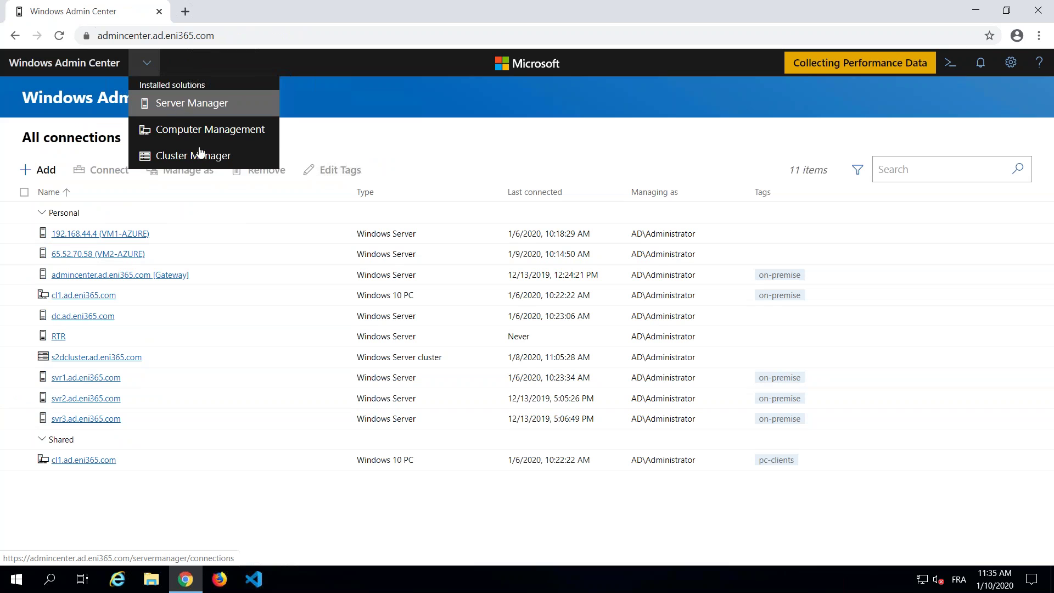
{"action": "left_click", "coordinate": [190, 104]}
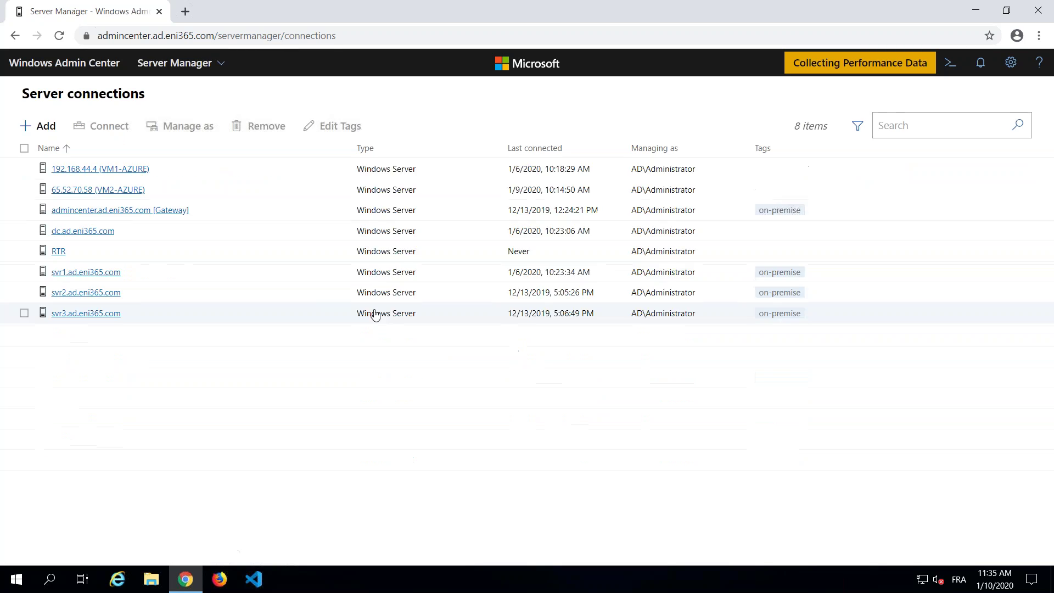
{"action": "left_click", "coordinate": [88, 232]}
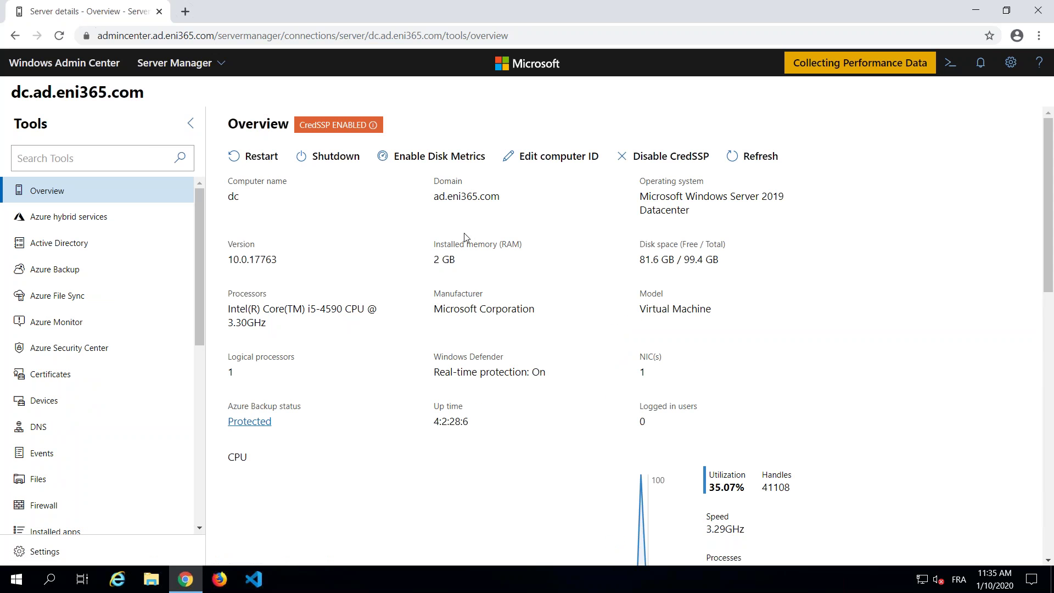
Step: Look through the server's overview and browse the containers of its Active Directory domain
{"action": "left_click", "coordinate": [1052, 380]}
{"action": "left_click_drag", "start_coordinate": [1052, 408], "coordinate": [1051, 257]}
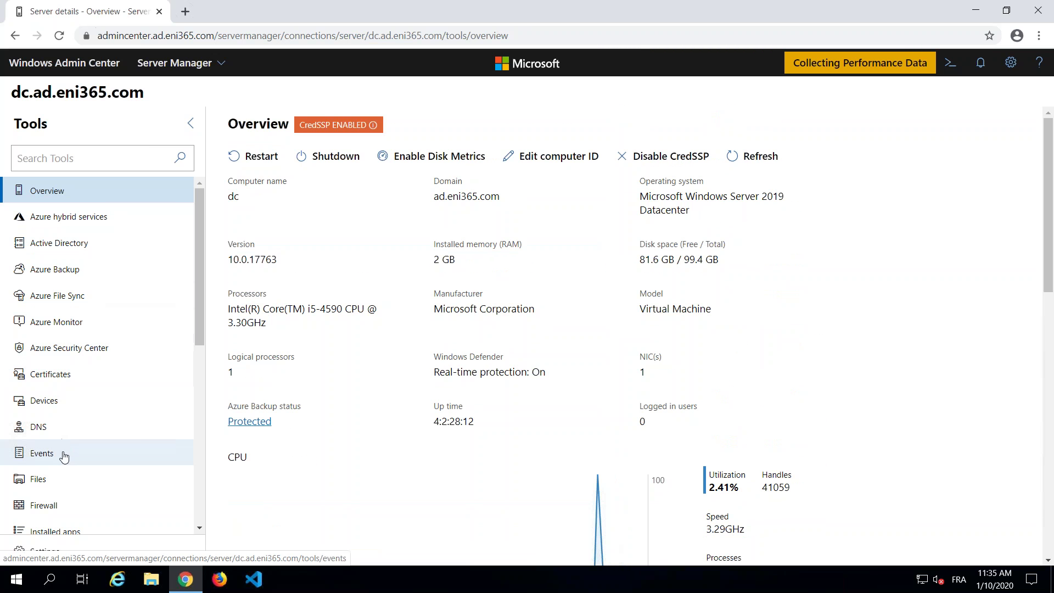
{"action": "left_click", "coordinate": [52, 243]}
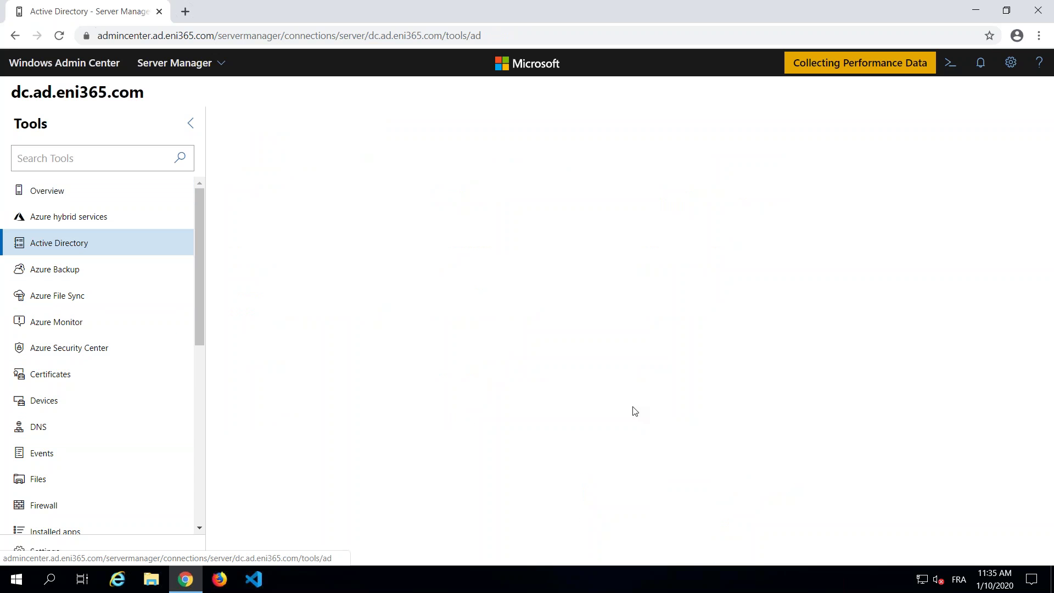
{"action": "left_click", "coordinate": [292, 156]}
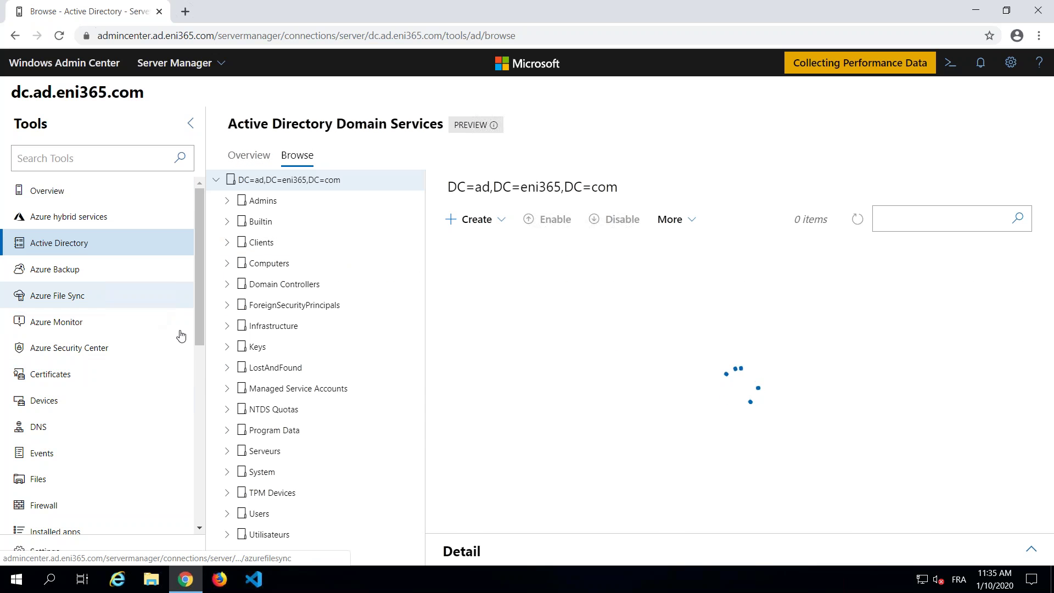
Step: Open a remote PowerShell session on the domain controller and authenticate with the administrator account password
{"action": "left_click_drag", "start_coordinate": [199, 321], "coordinate": [192, 494]}
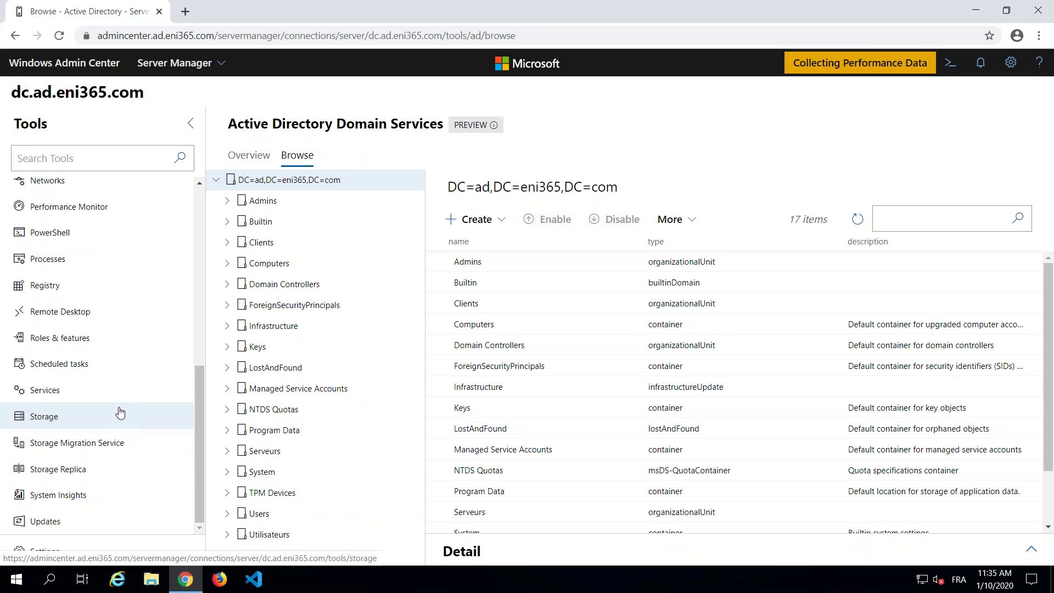
{"action": "scroll", "coordinate": [120, 413], "scroll_direction": "up", "scroll_amount": 1}
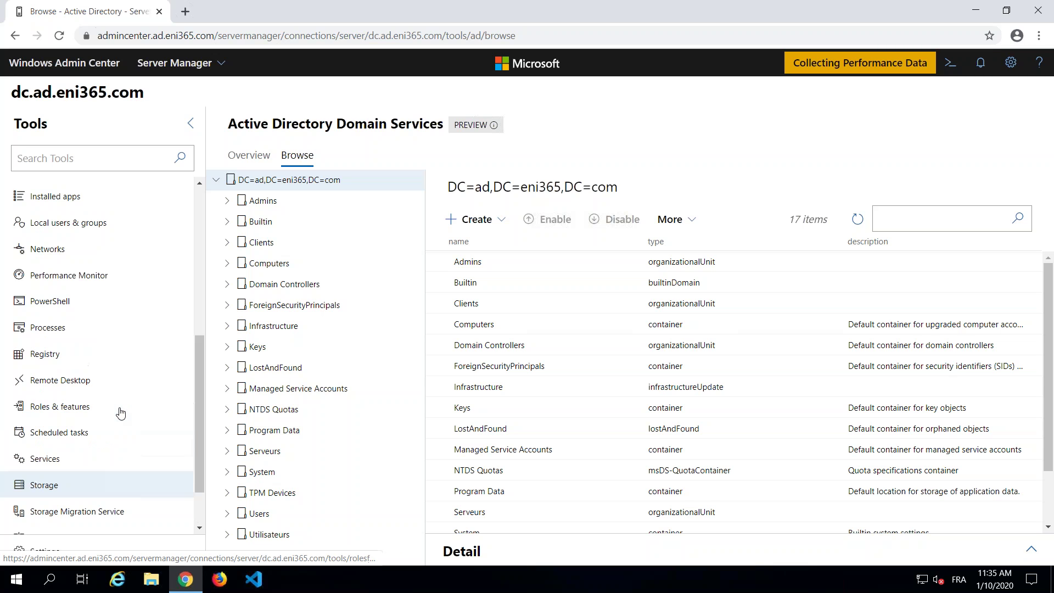
{"action": "left_click", "coordinate": [54, 303]}
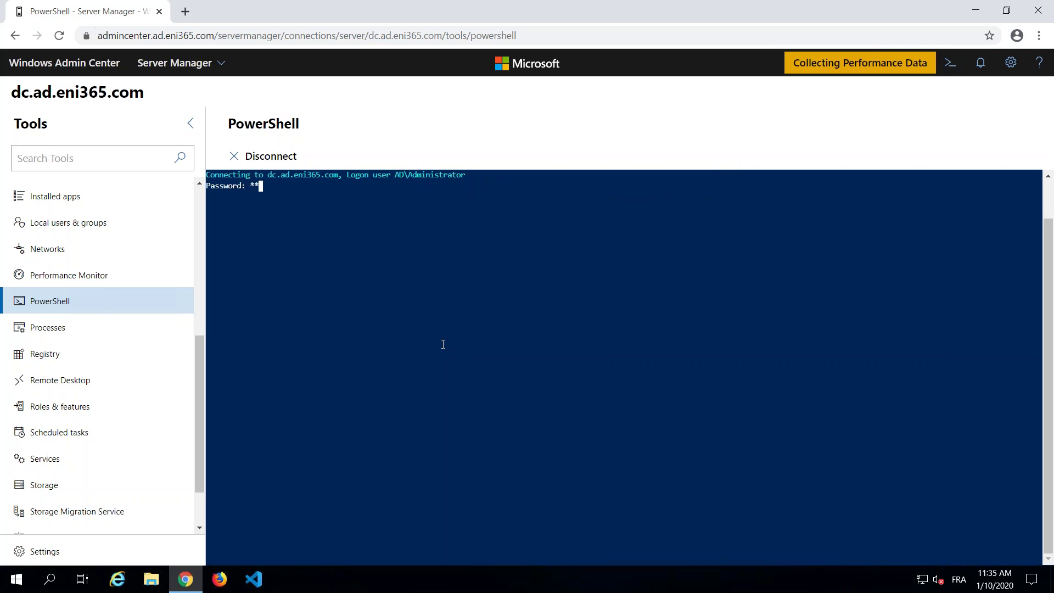
{"action": "type", "text": "***"}
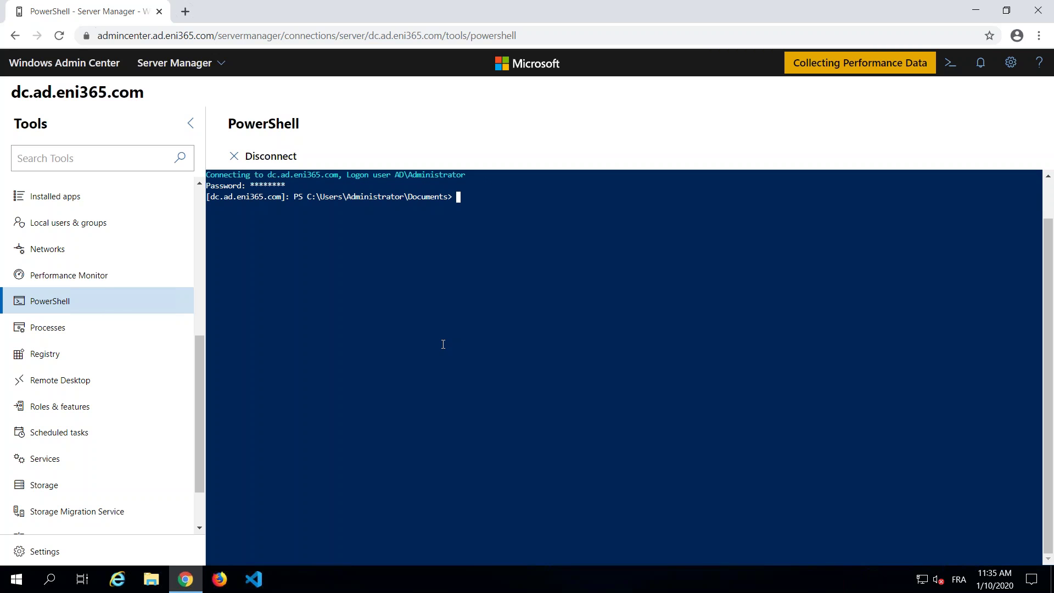
Step: Leave the PowerShell session for Azure hybrid services and review the Azure services that can be set up
{"action": "scroll", "coordinate": [82, 250], "scroll_direction": "up", "scroll_amount": 5}
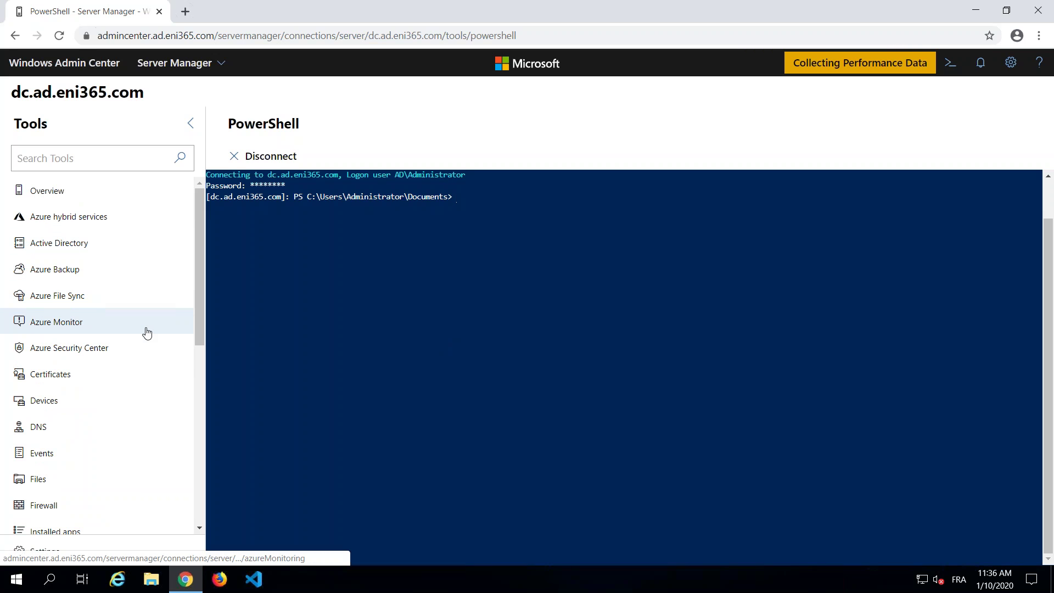
{"action": "left_click", "coordinate": [78, 219]}
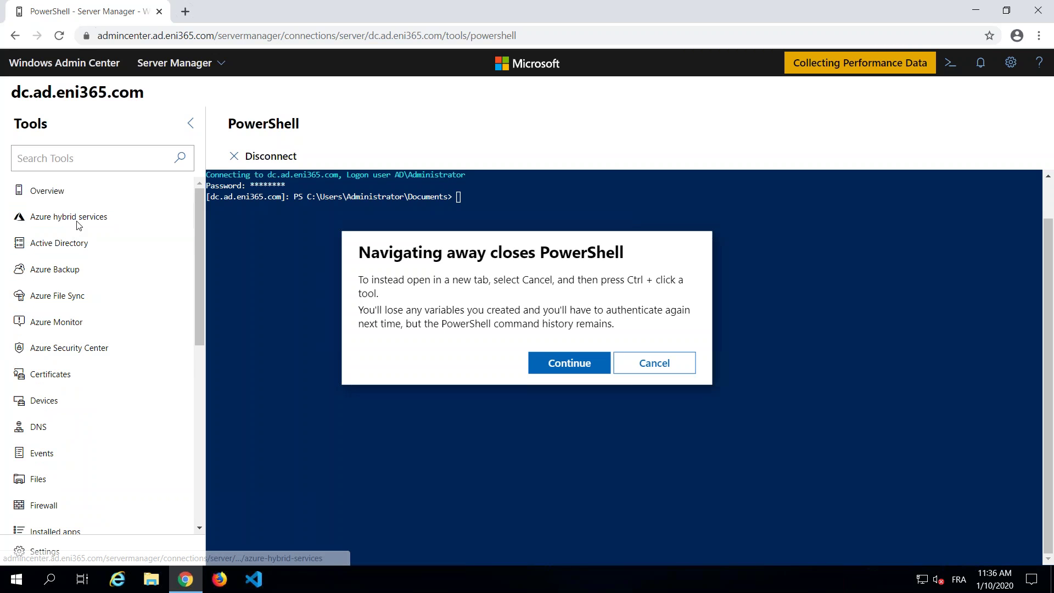
{"action": "left_click", "coordinate": [558, 363]}
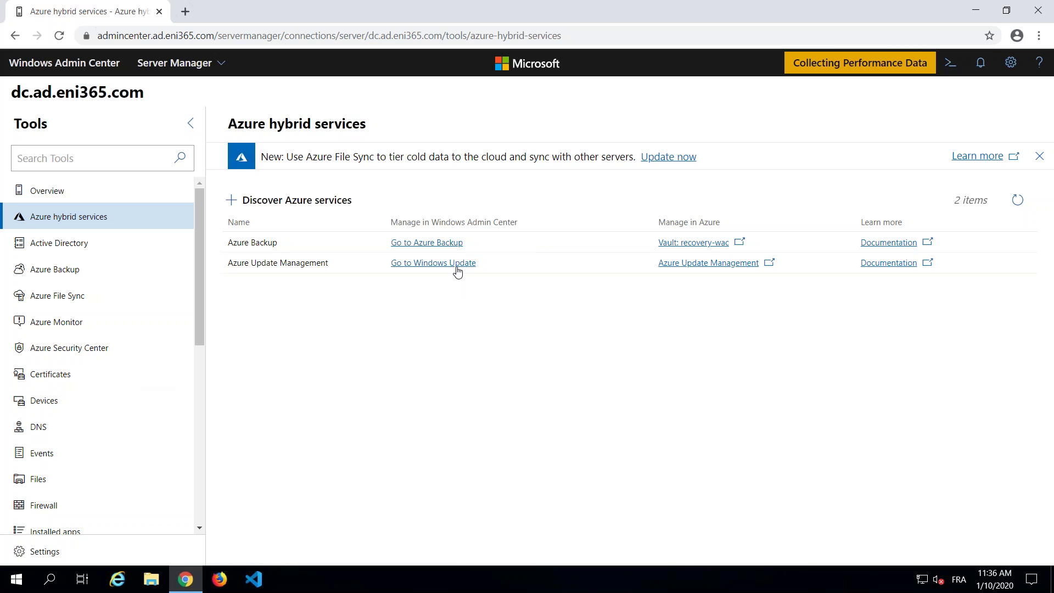
{"action": "left_click", "coordinate": [314, 204]}
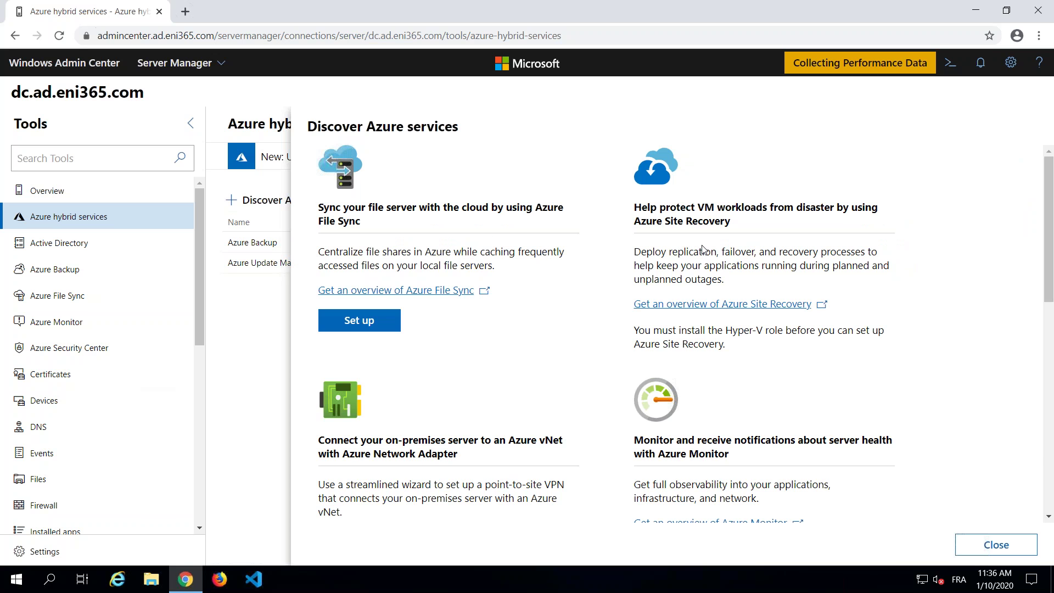
{"action": "scroll", "coordinate": [703, 249], "scroll_direction": "down", "scroll_amount": 7}
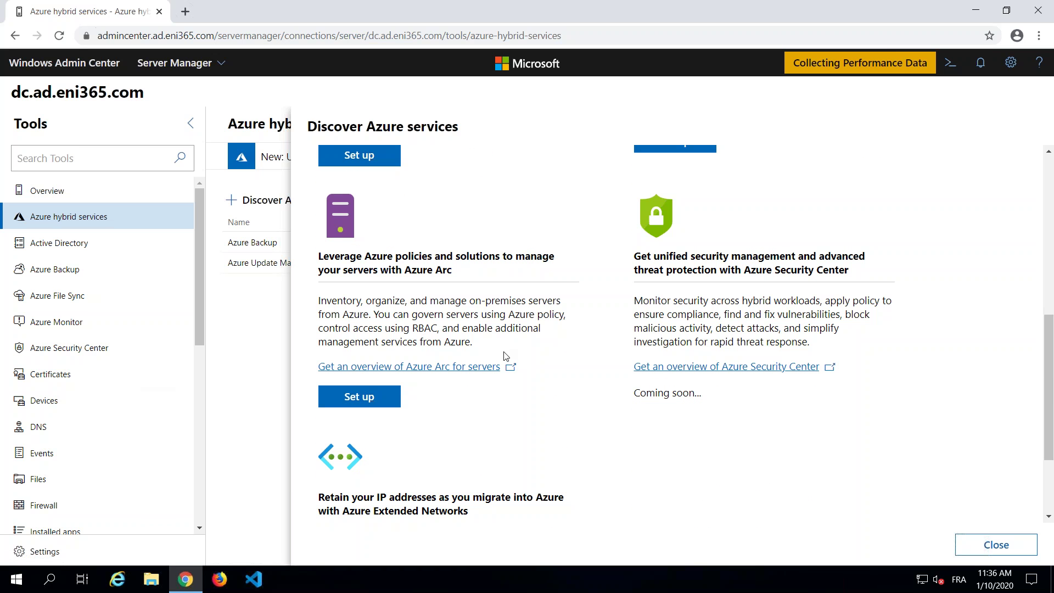
{"action": "scroll", "coordinate": [977, 458], "scroll_direction": "down", "scroll_amount": 1}
{"action": "left_click", "coordinate": [1004, 545]}
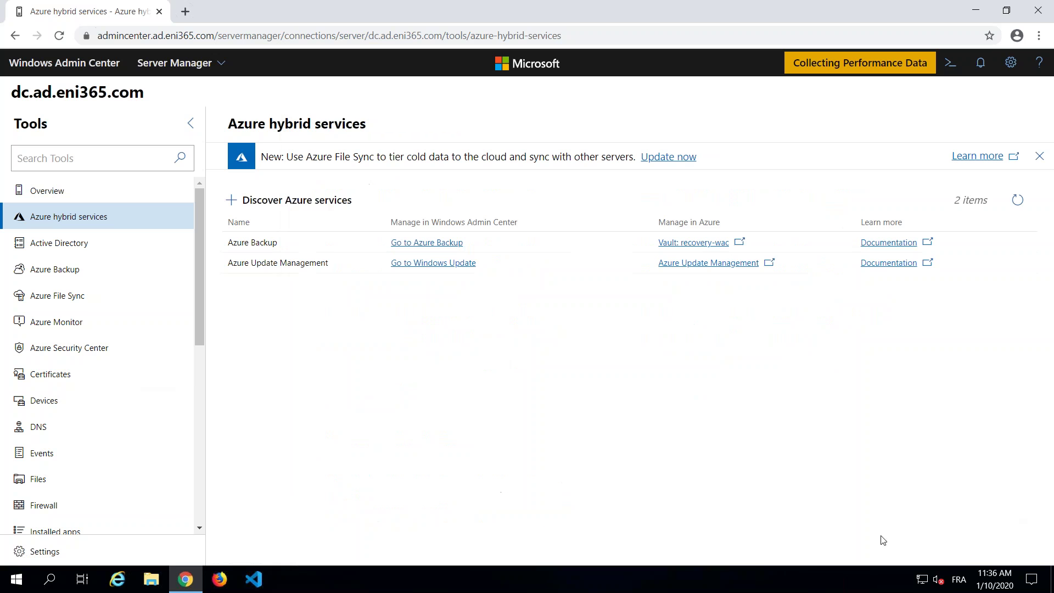
Step: Examine the server's Azure Backup overview, including jobs, recovery points and protected items
{"action": "left_click", "coordinate": [50, 276]}
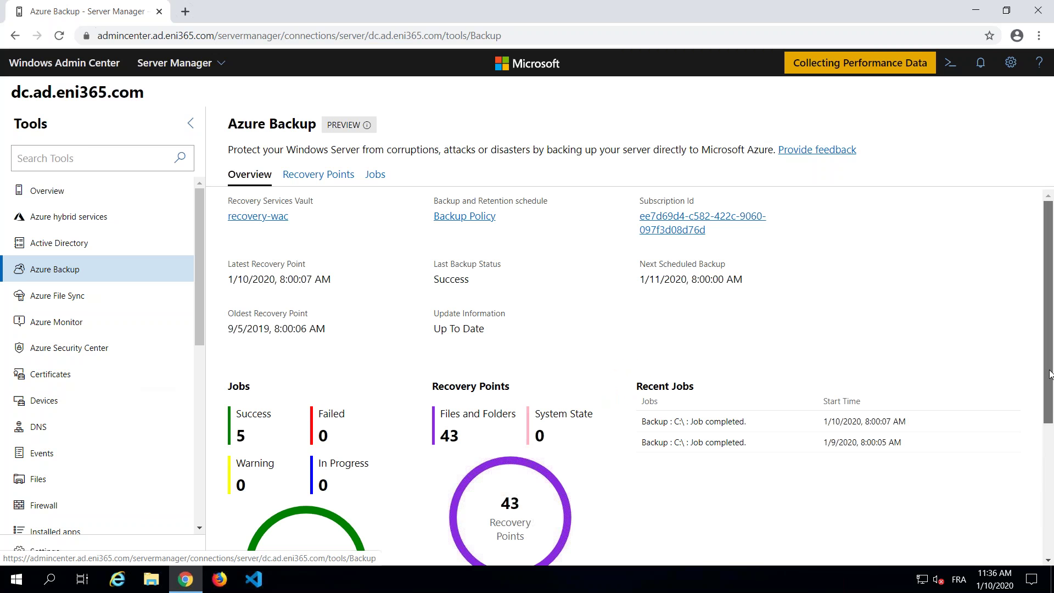
{"action": "left_click_drag", "start_coordinate": [1049, 373], "coordinate": [1040, 534]}
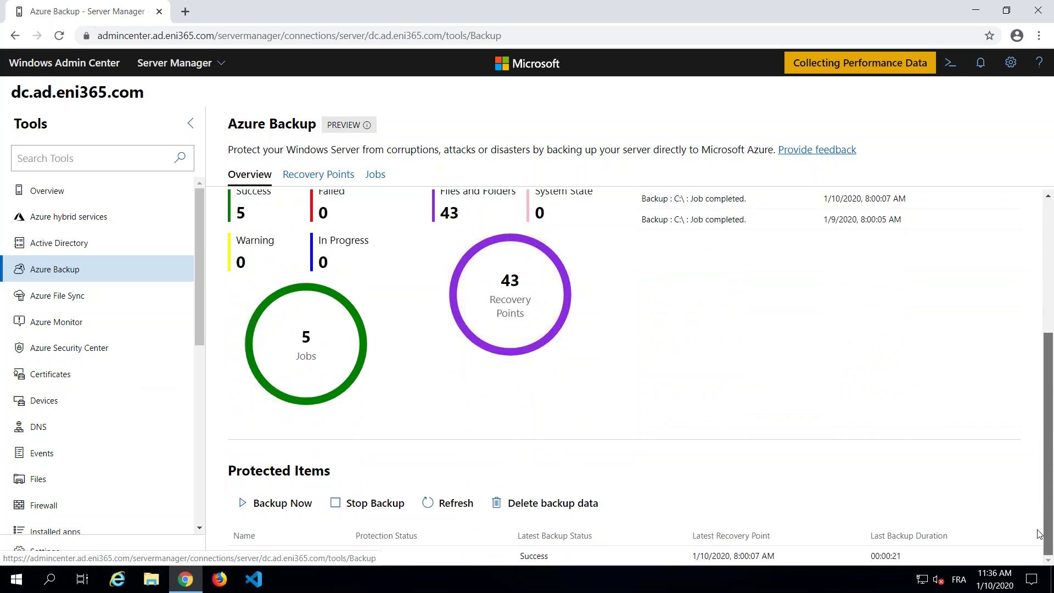
{"action": "scroll", "coordinate": [1033, 457], "scroll_direction": "up", "scroll_amount": 4}
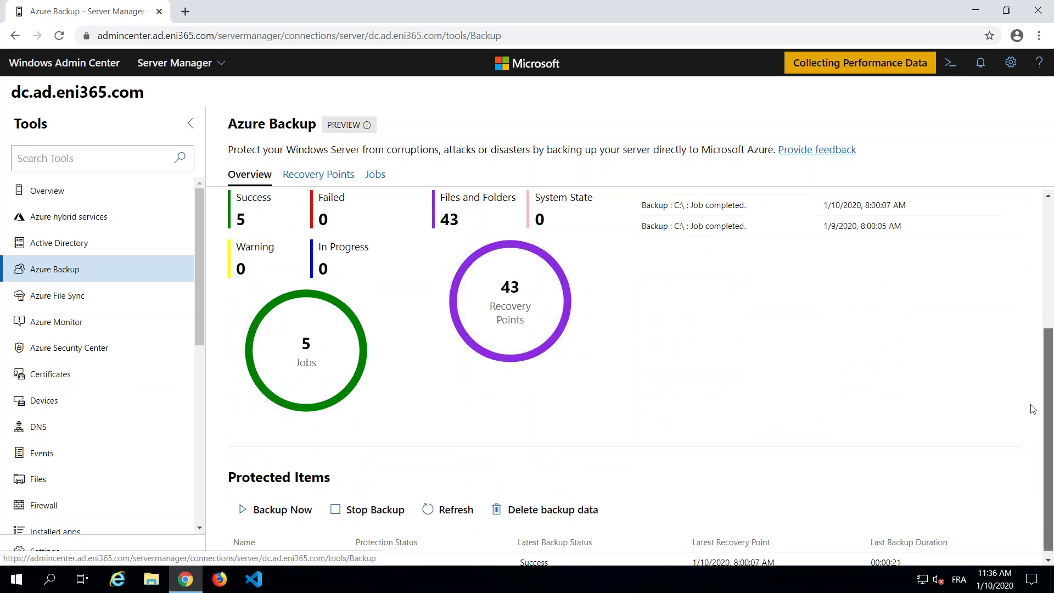
Step: Look through the server's list of Azure Backup recovery points
{"action": "left_click", "coordinate": [321, 174]}
{"action": "scroll", "coordinate": [431, 368], "scroll_direction": "down", "scroll_amount": 6}
{"action": "scroll", "coordinate": [440, 335], "scroll_direction": "up", "scroll_amount": 6}
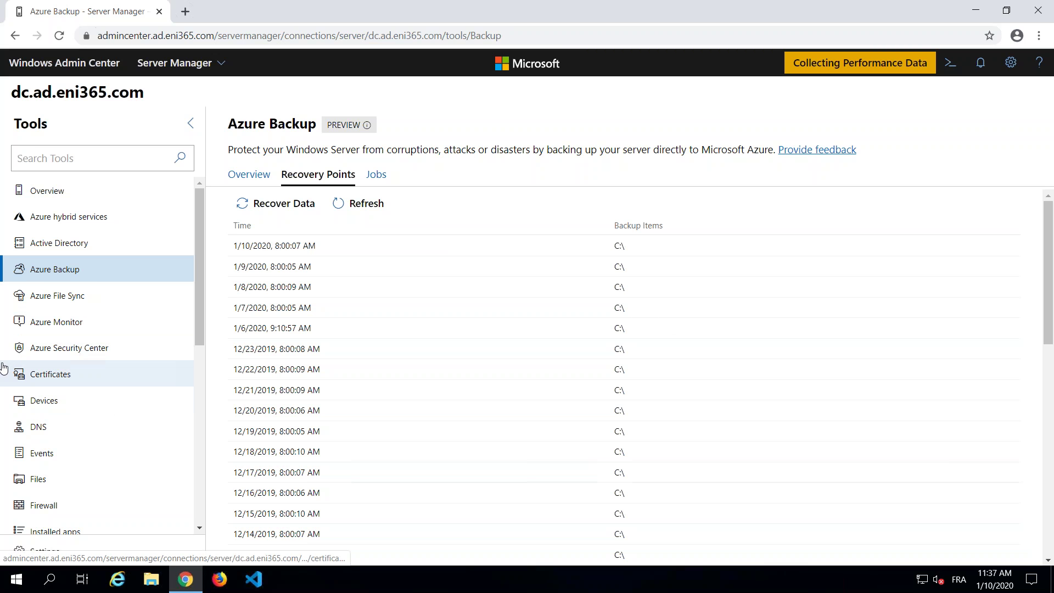
Step: Switch to Cluster Manager and review the dashboard of the s2dcluster.ad.eni365.com cluster
{"action": "left_click", "coordinate": [222, 63]}
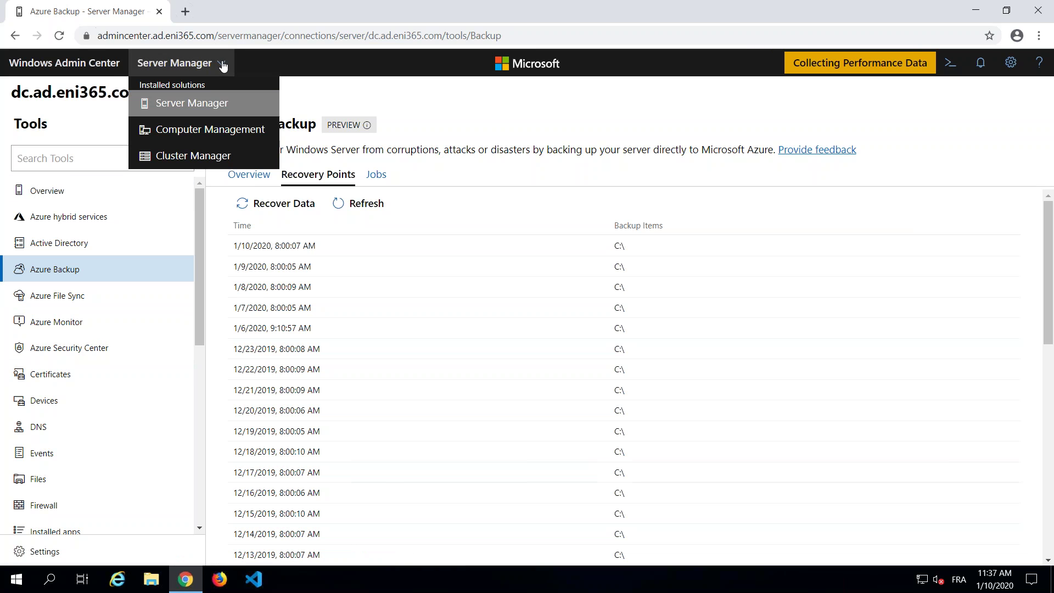
{"action": "left_click", "coordinate": [208, 155]}
{"action": "left_click", "coordinate": [126, 170]}
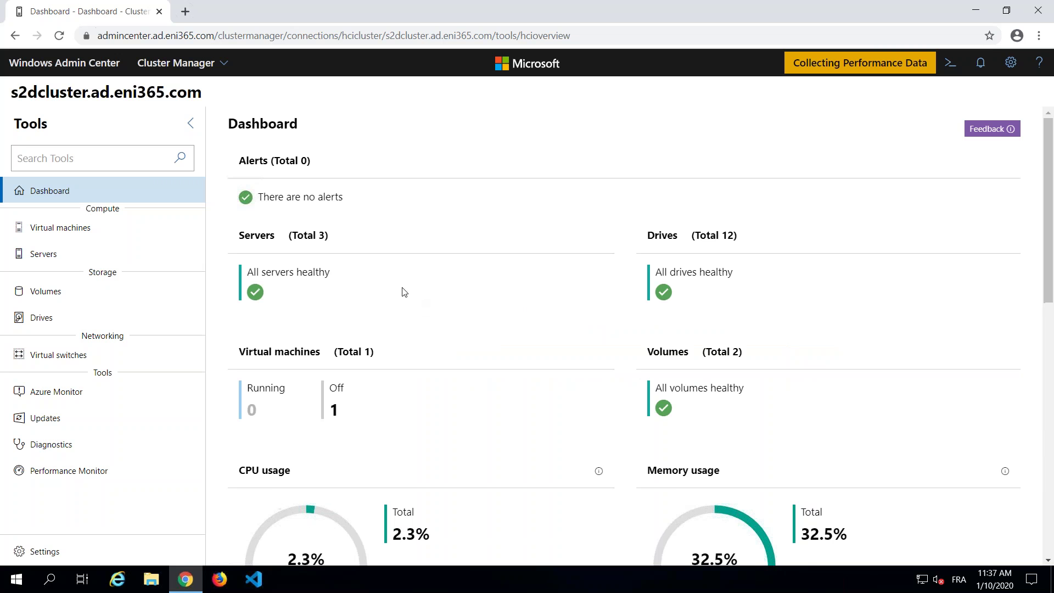
{"action": "mouse_move", "coordinate": [1049, 168]}
{"action": "left_mouse_down"}
{"action": "mouse_move", "coordinate": [1039, 456]}
{"action": "mouse_move", "coordinate": [1030, 333]}
{"action": "mouse_move", "coordinate": [1040, 151]}
{"action": "left_mouse_up"}
Step: Examine the inventories of the cluster's drives and volumes
{"action": "left_click", "coordinate": [42, 320]}
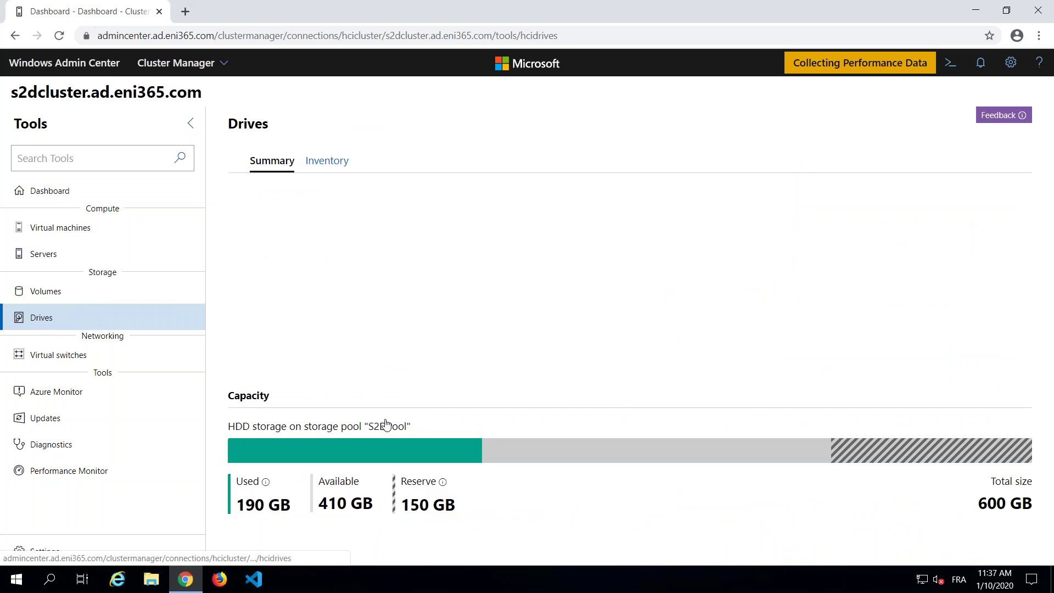
{"action": "left_click", "coordinate": [331, 165]}
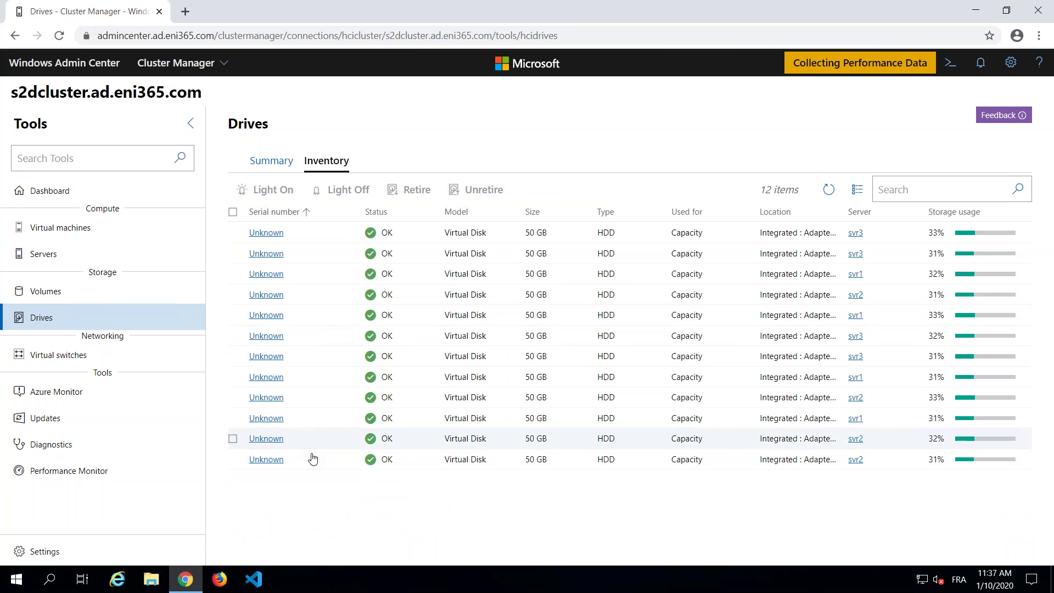
{"action": "left_click", "coordinate": [71, 290]}
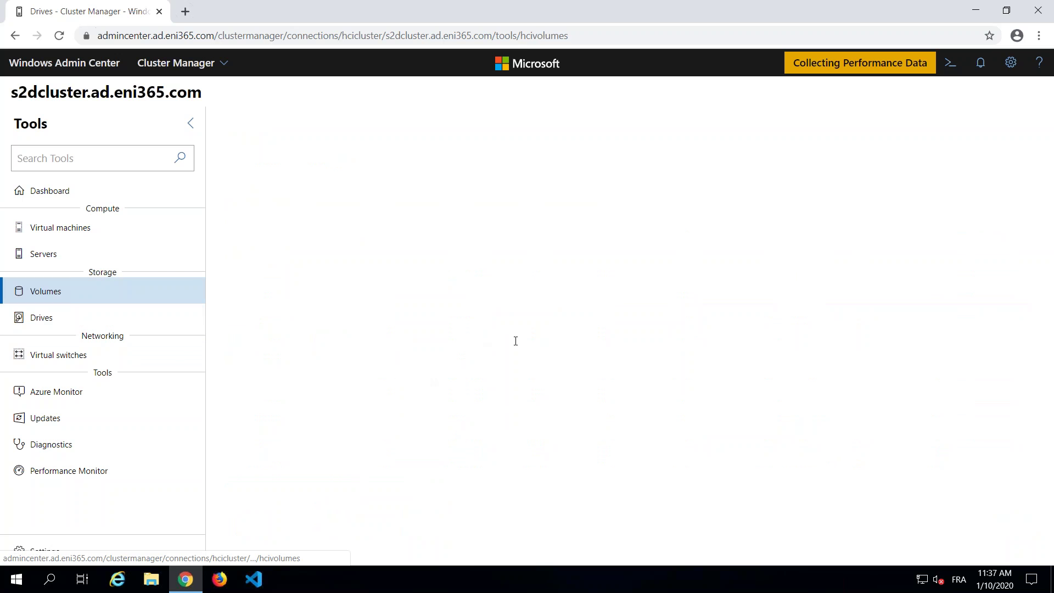
{"action": "left_click", "coordinate": [327, 161]}
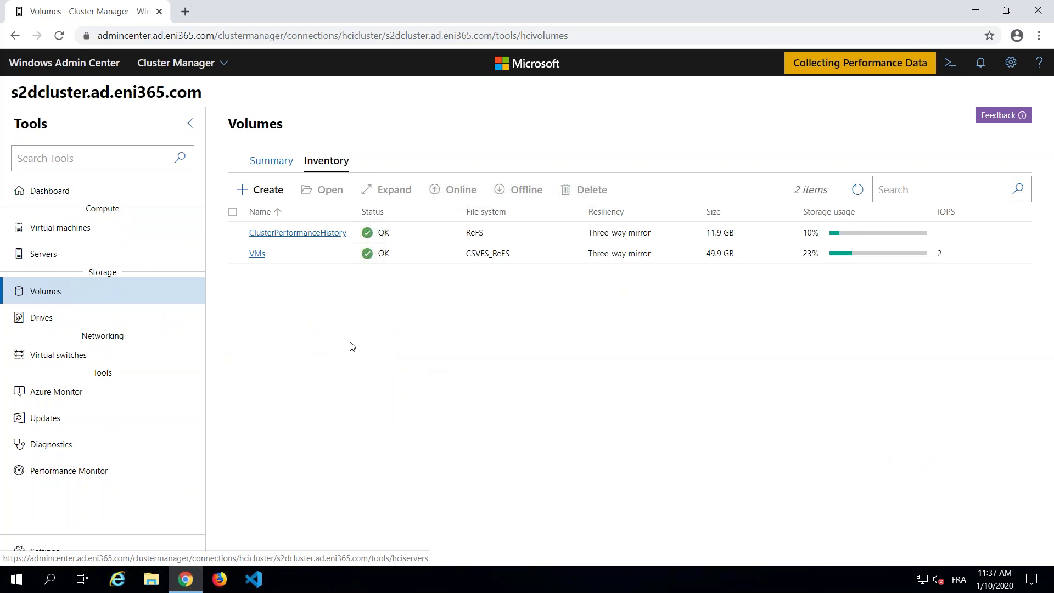
Step: Check the cluster's servers and review the actions available for VM-CORE in the virtual machine inventory
{"action": "left_click", "coordinate": [50, 257]}
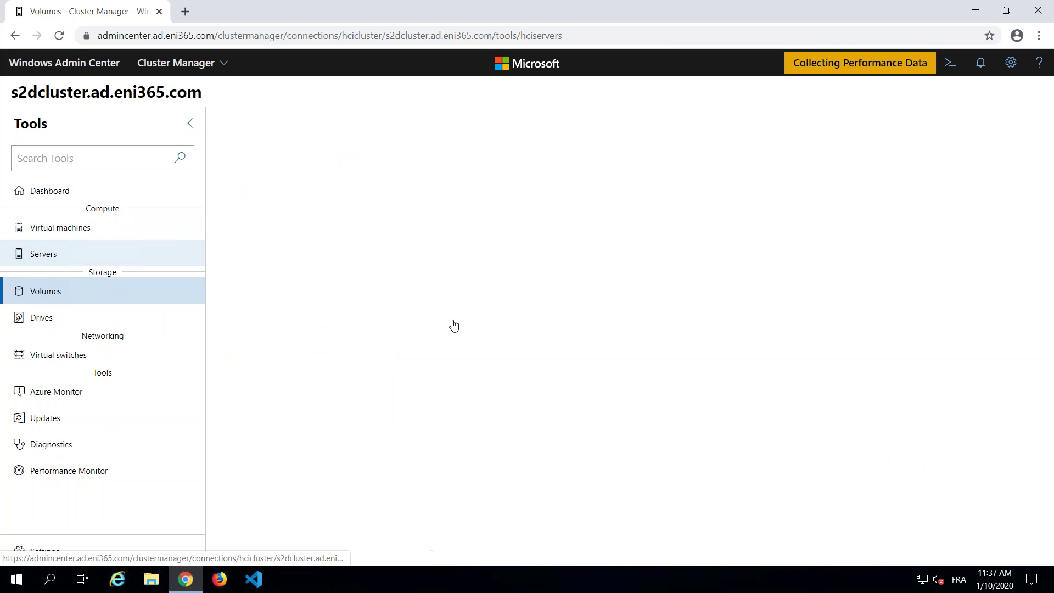
{"action": "left_click", "coordinate": [75, 233]}
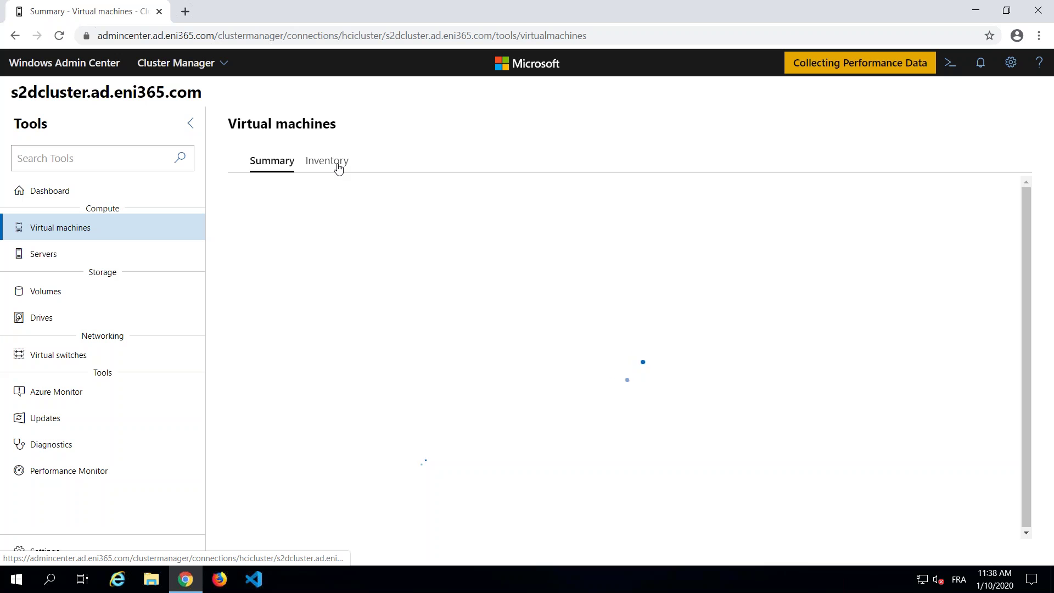
{"action": "left_click", "coordinate": [338, 162]}
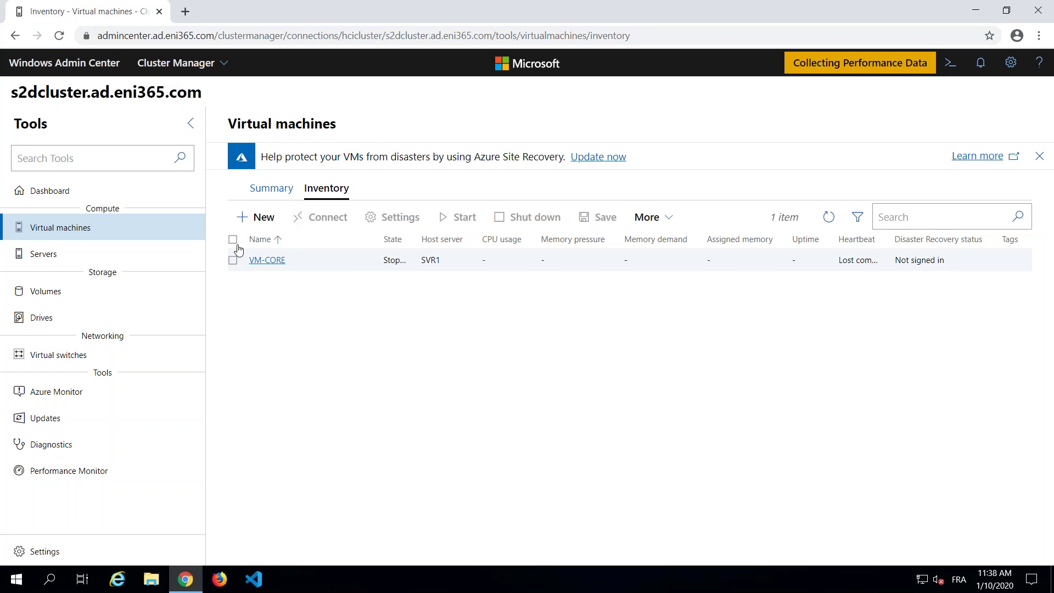
{"action": "left_click", "coordinate": [232, 240]}
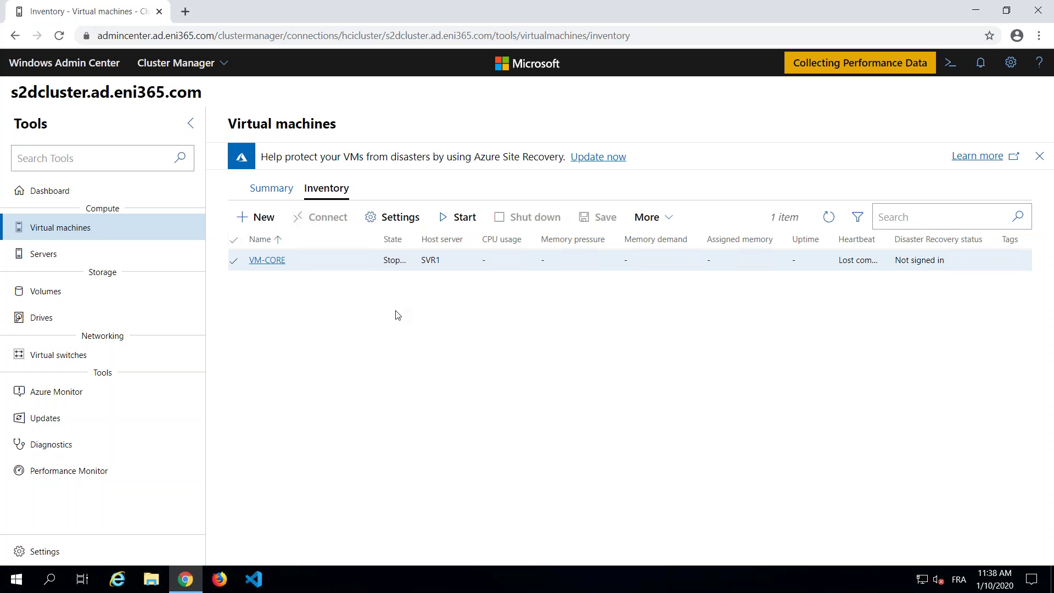
{"action": "left_click", "coordinate": [671, 219]}
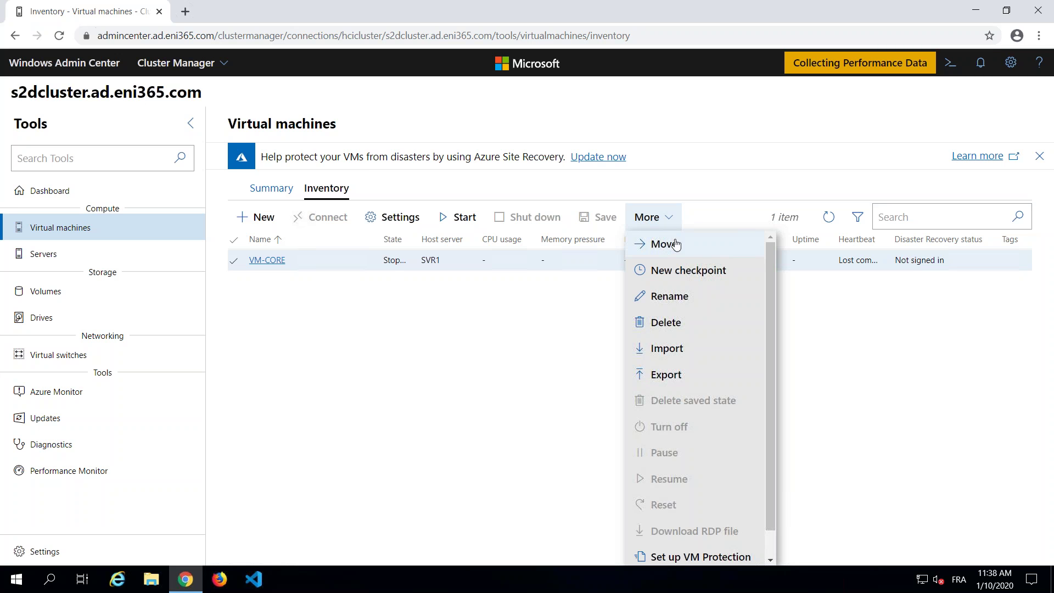
{"action": "left_click", "coordinate": [321, 293]}
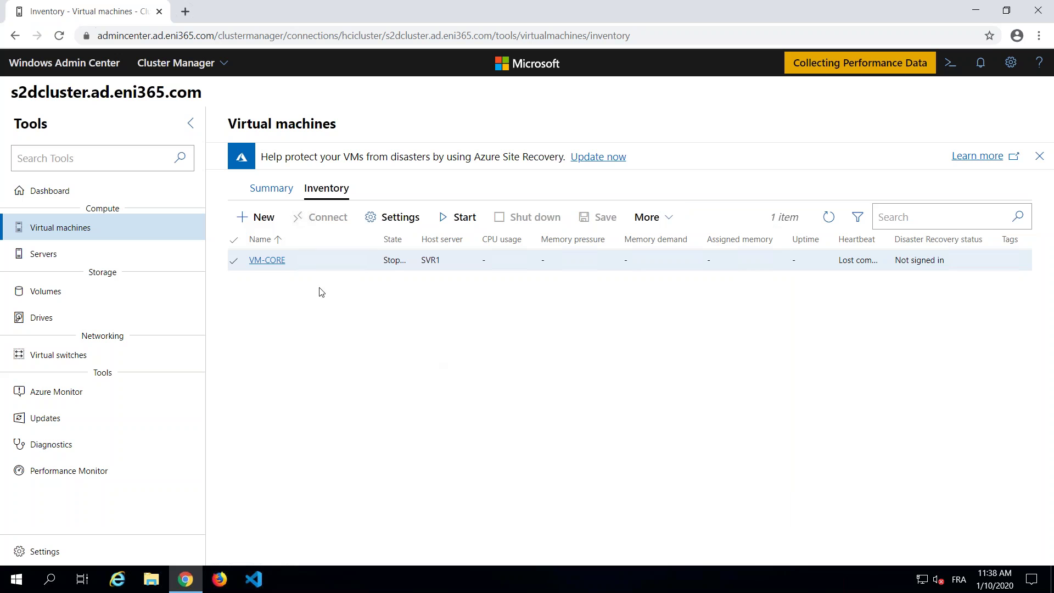
Step: Review the settings offered for a new virtual machine and leave the form without creating one
{"action": "left_click", "coordinate": [257, 218]}
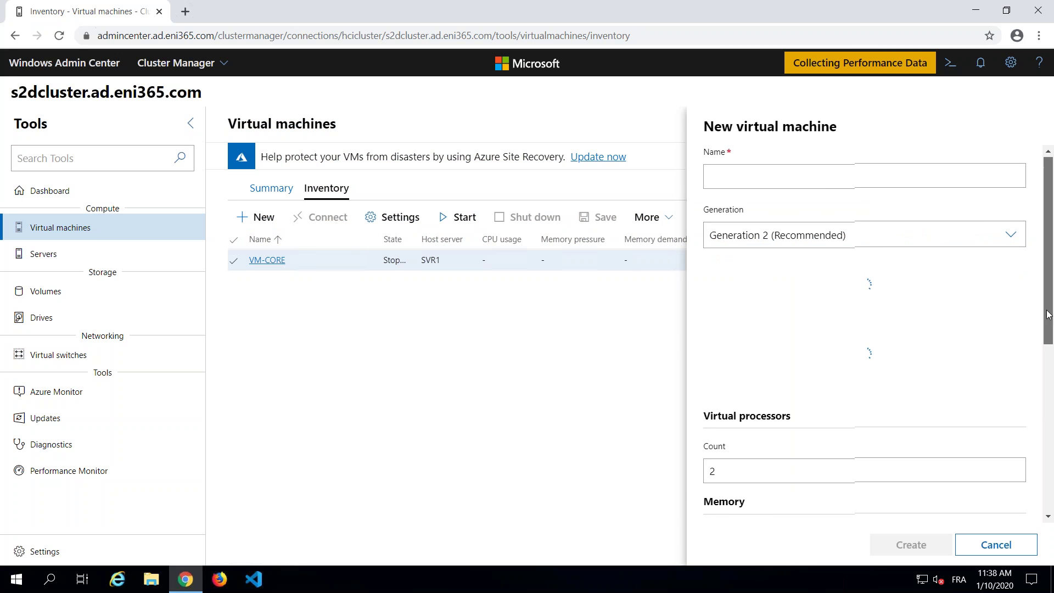
{"action": "scroll", "coordinate": [1046, 341], "scroll_direction": "down", "scroll_amount": 1}
{"action": "scroll", "coordinate": [1041, 361], "scroll_direction": "down", "scroll_amount": 5}
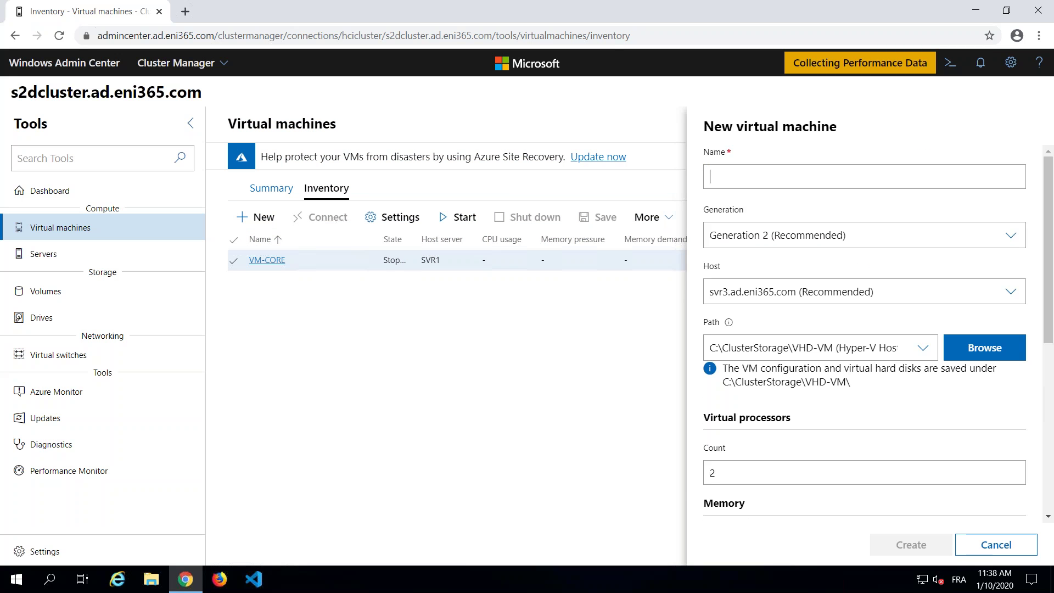
{"action": "left_click", "coordinate": [1011, 549]}
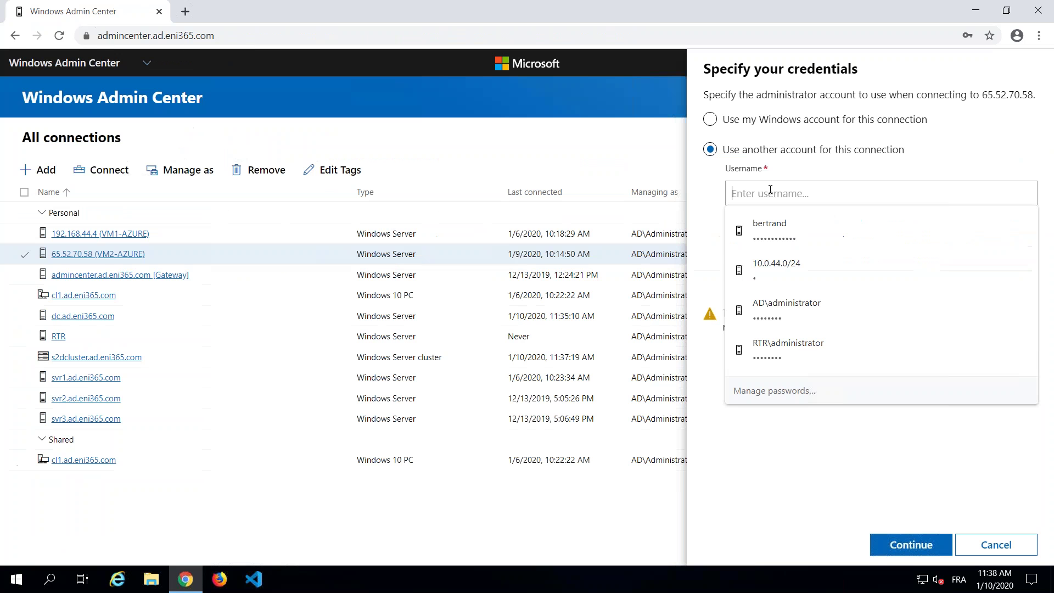
Step: Connect to the VM2-AZURE server using another account's saved username and password, and look through its overview and available tools
{"action": "left_click", "coordinate": [777, 207]}
{"action": "left_click", "coordinate": [914, 536]}
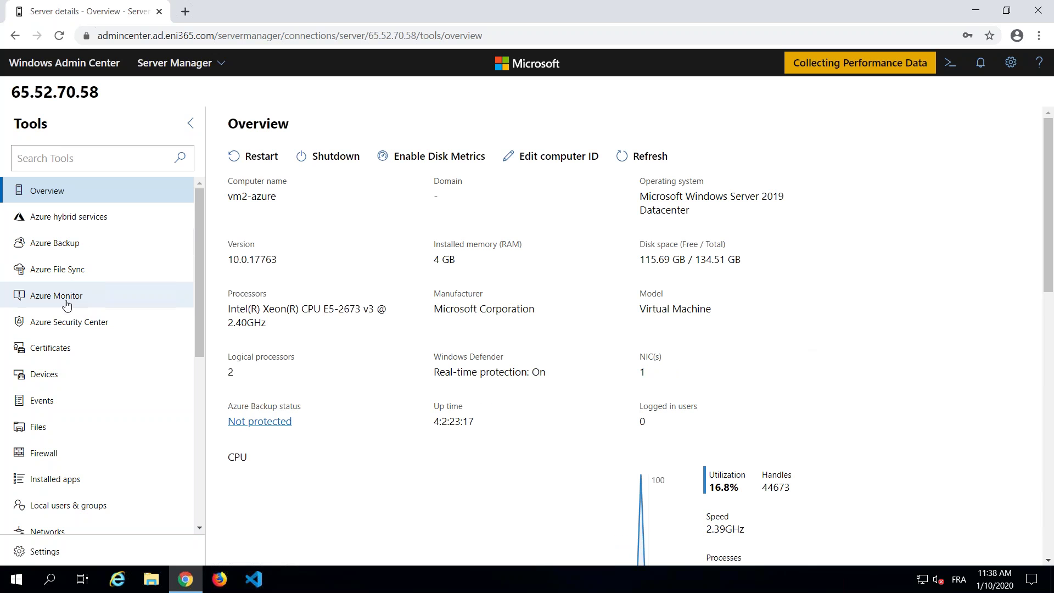
{"action": "scroll", "coordinate": [67, 303], "scroll_direction": "down", "scroll_amount": 6}
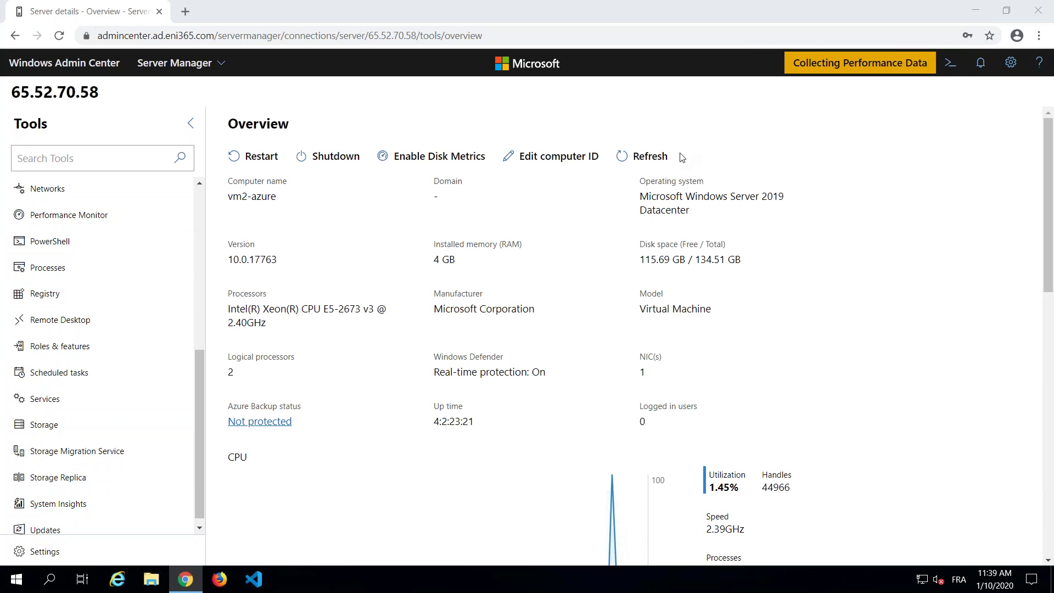
{"action": "key", "text": "alt+Tab"}
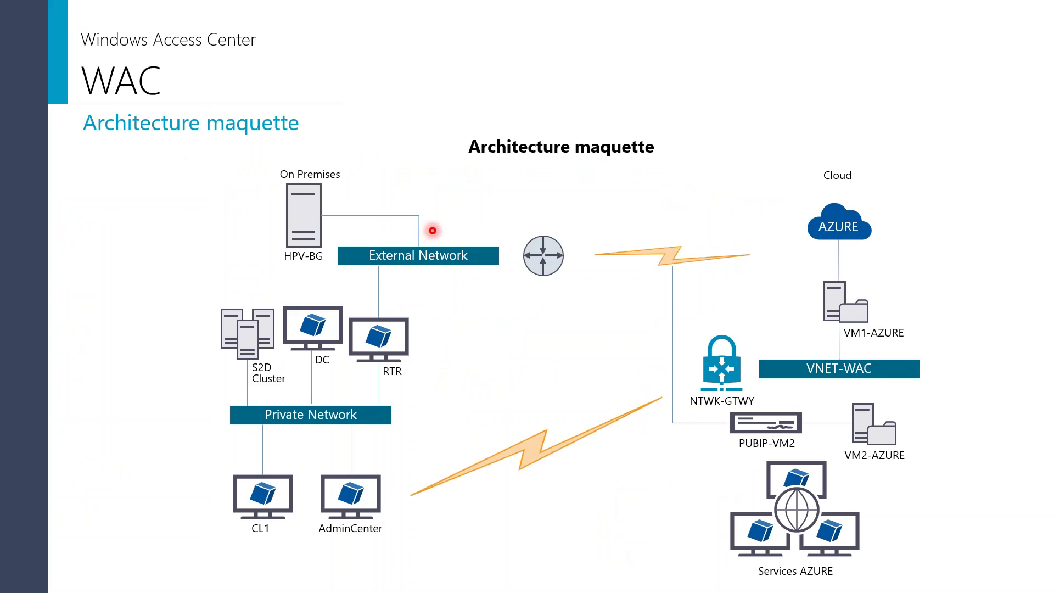
{"action": "mouse_move", "coordinate": [88, 579]}
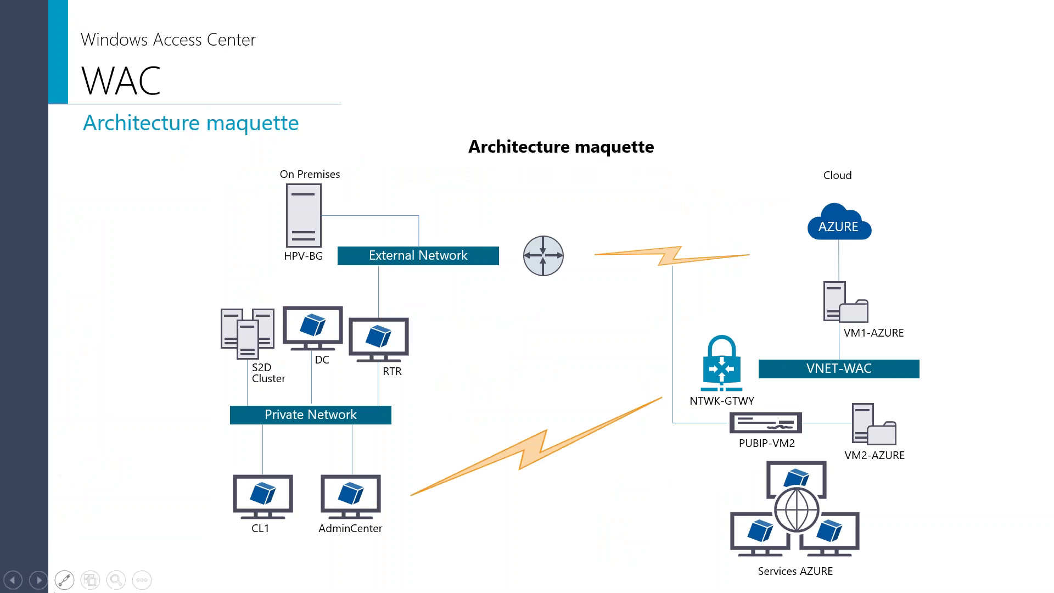
{"action": "left_click", "coordinate": [39, 580]}
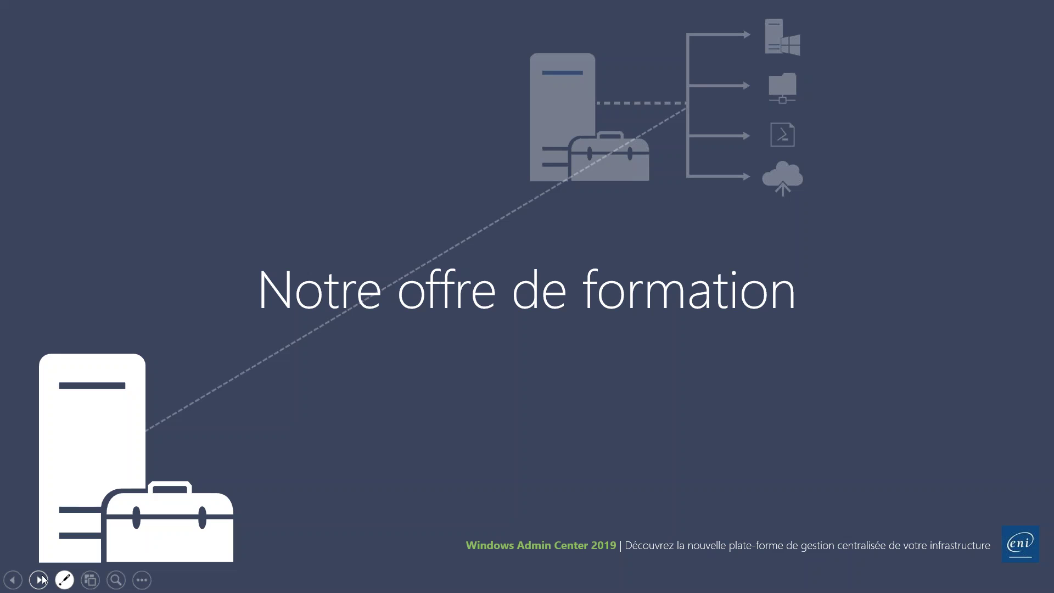
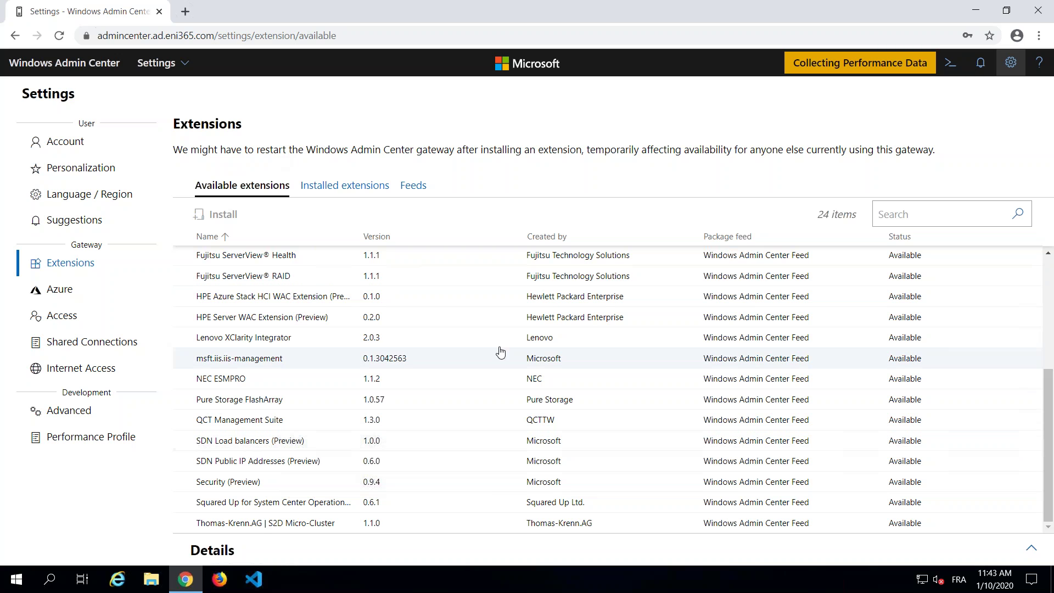
Step: Check the package feeds configured for the gateway's extensions
{"action": "left_click", "coordinate": [423, 187]}
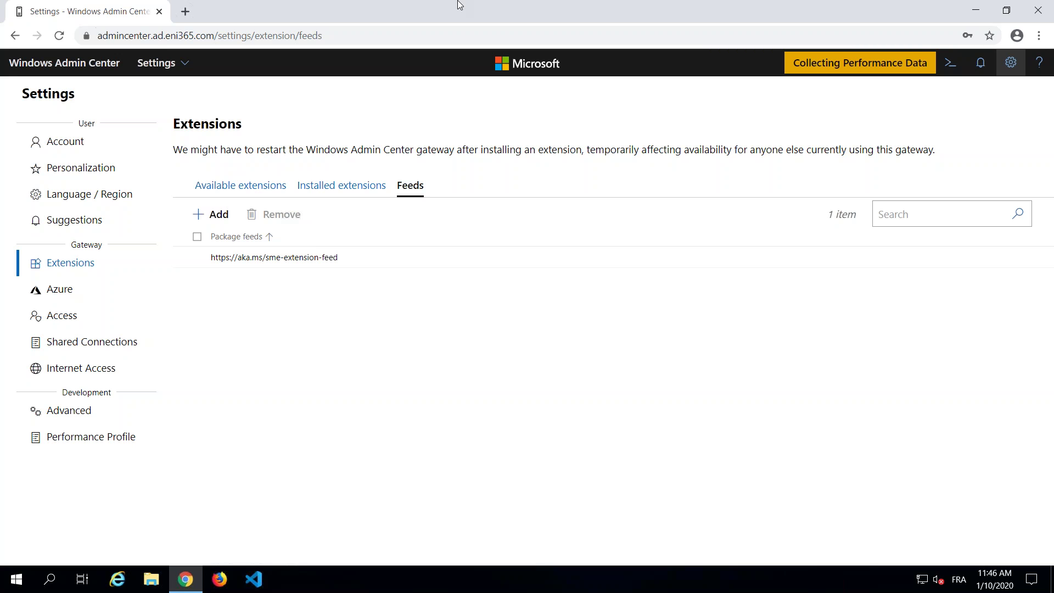
{"action": "mouse_move", "coordinate": [495, 4]}
{"action": "left_click", "coordinate": [432, 10]}
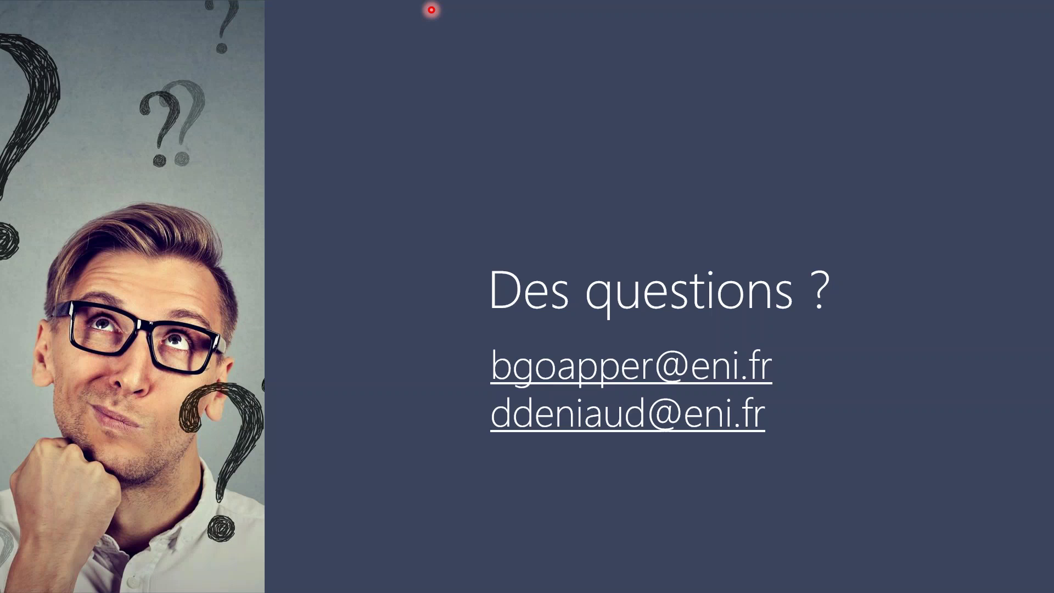